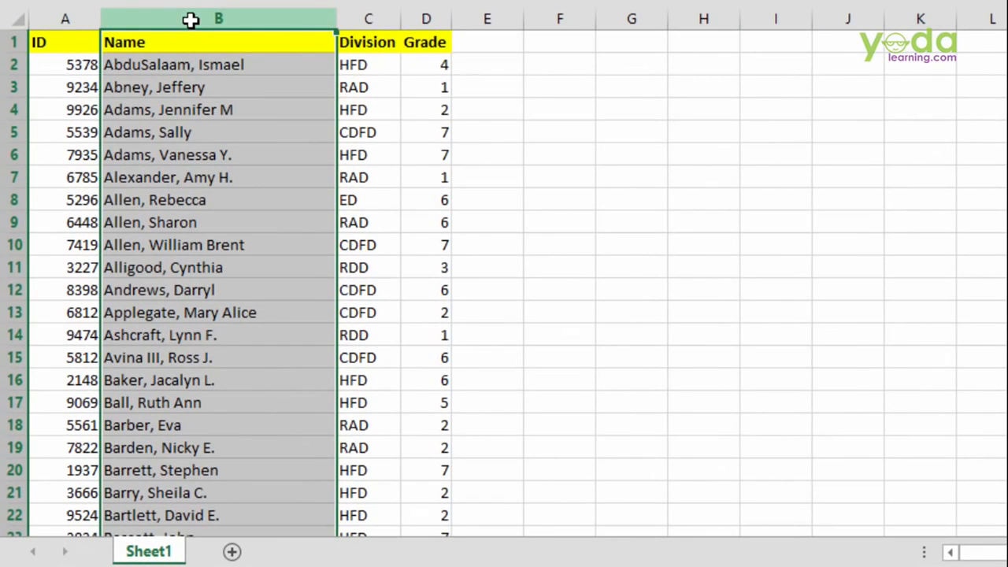
Write the function name RANDBETWEEN as a plain-text note in cell J1
{"action": "left_click", "coordinate": [481, 108]}
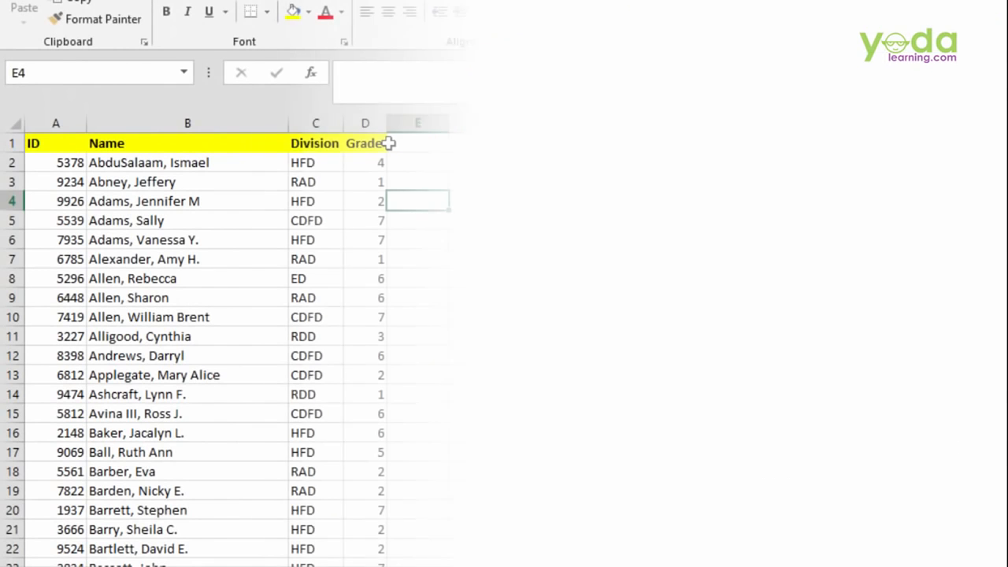
{"action": "key", "text": "Right"}
{"action": "key", "text": "Right"}
{"action": "key", "text": "Right"}
{"action": "key", "text": "Right"}
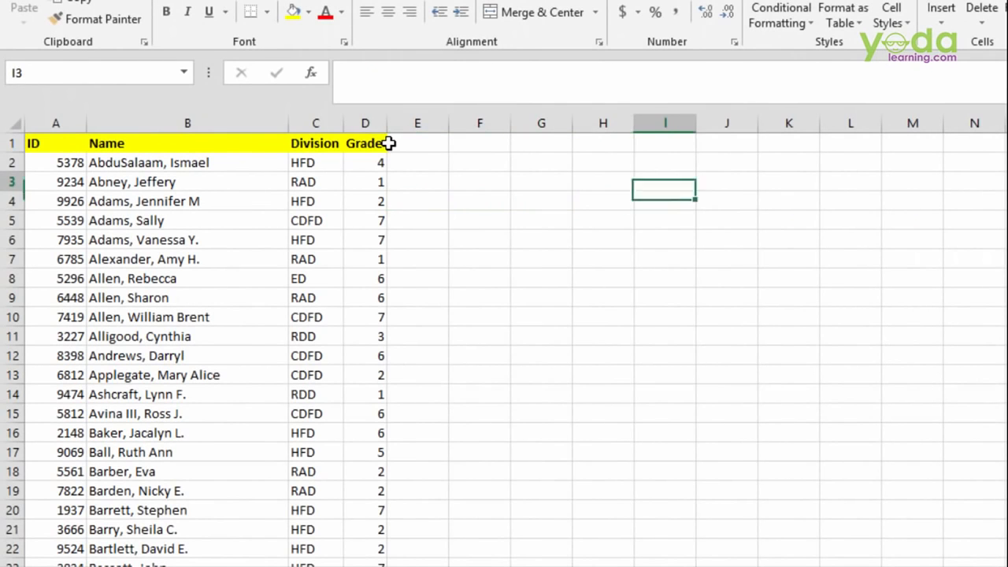
{"action": "key", "text": "Up"}
{"action": "key", "text": "Up"}
{"action": "key", "text": "Up"}
{"action": "key", "text": "Right"}
{"action": "type", "text": "RAN"}
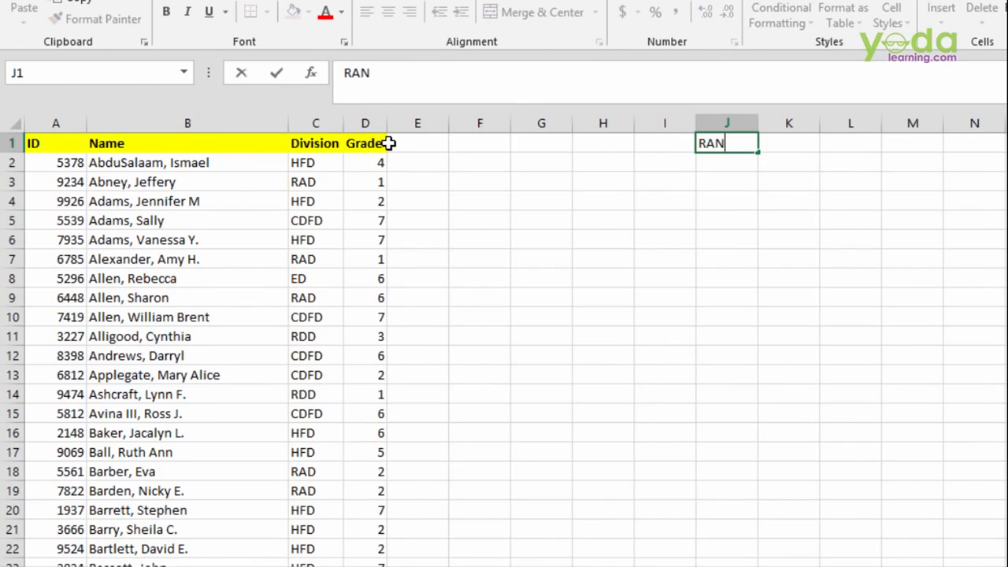
{"action": "type", "text": "DBETW"}
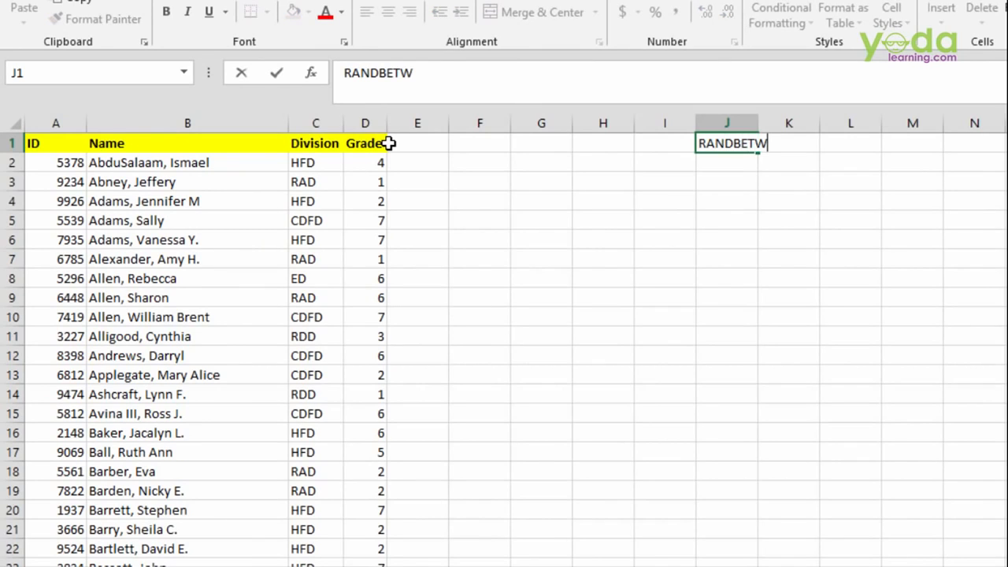
{"action": "type", "text": "EEN"}
Add the plain-text notes RANK in cell L1 and VLLOKUP in cell N1
{"action": "key", "text": "Right"}
{"action": "key", "text": "Right"}
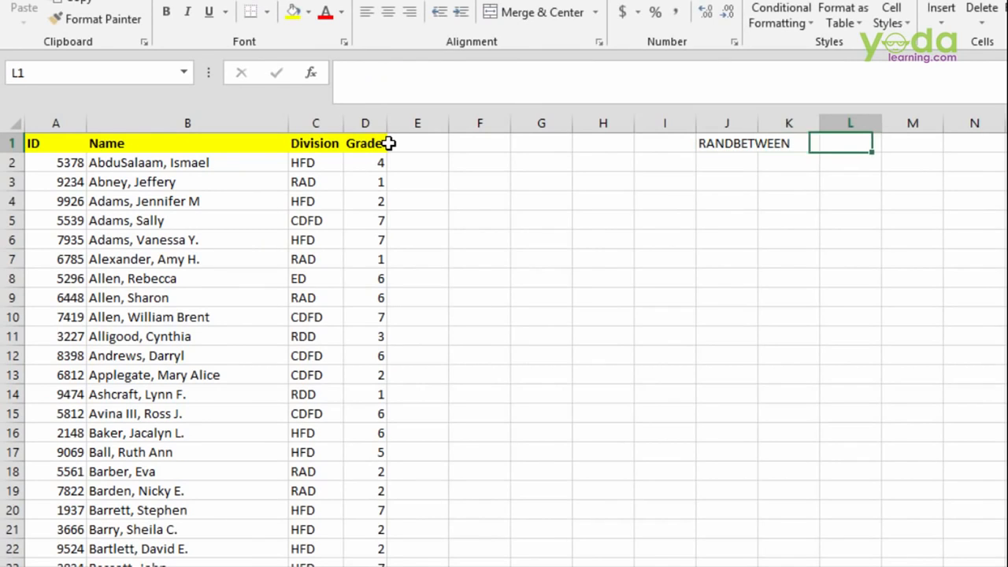
{"action": "type", "text": "RANK"}
{"action": "key", "text": "Right"}
{"action": "key", "text": "Right"}
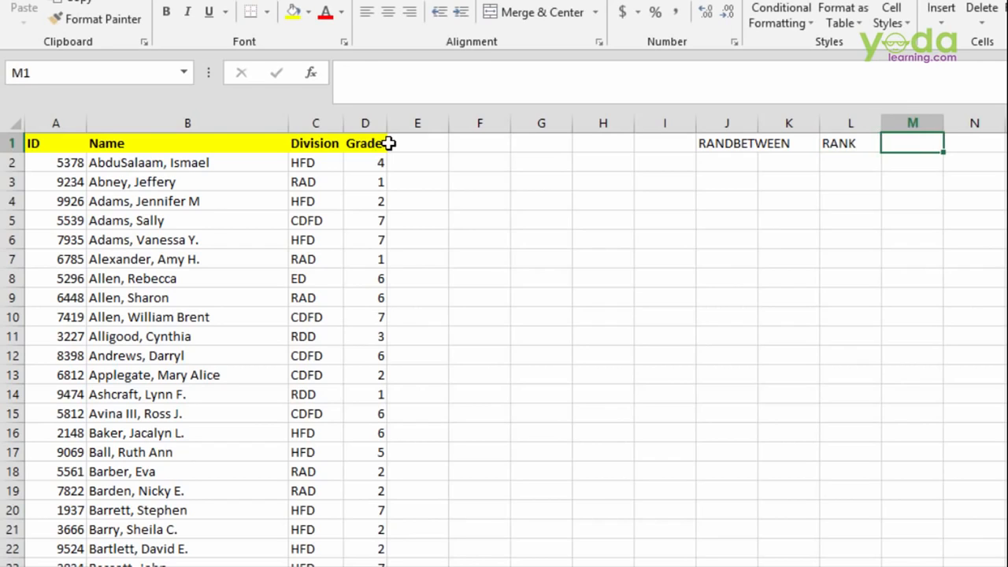
{"action": "type", "text": "VLLOKU"}
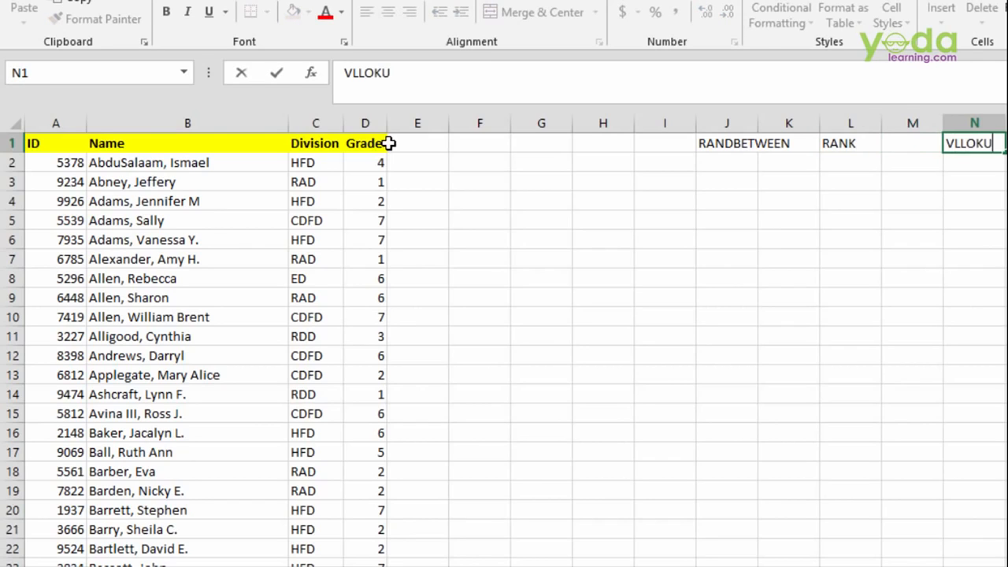
{"action": "key", "text": "Right"}
Clear the function-name notes from cells J1:N1
{"action": "key", "text": "Left"}
{"action": "key", "text": "shift+Left"}
{"action": "key", "text": "shift+Left"}
{"action": "key", "text": "shift+Left"}
{"action": "key", "text": "shift+Left"}
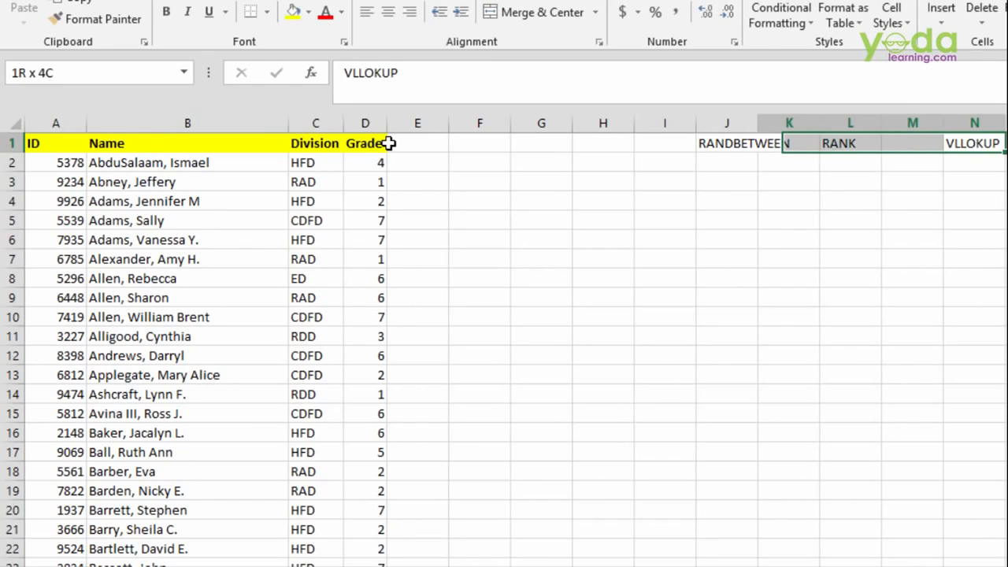
{"action": "key", "text": "Delete"}
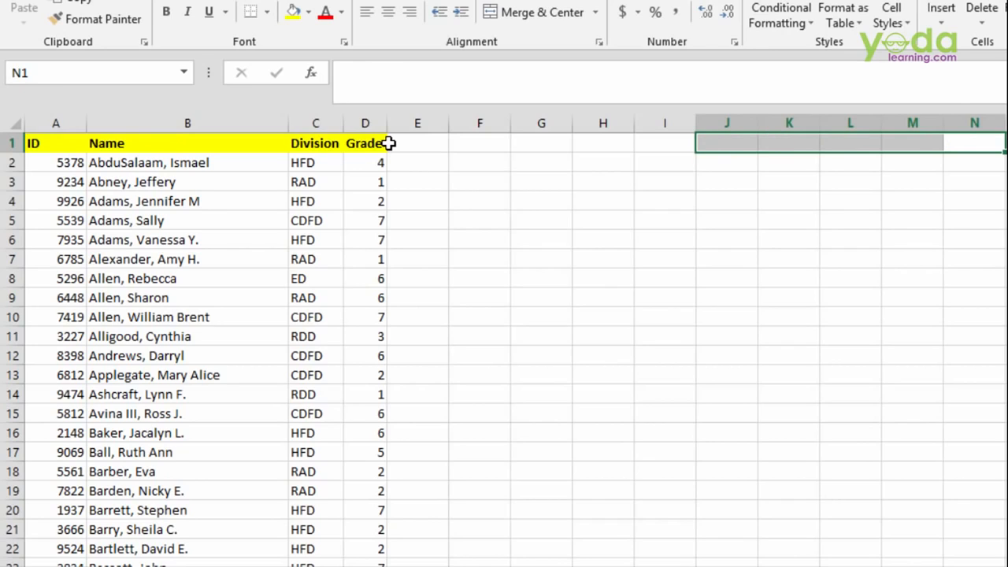
Enter the formula =RANDBETWEEN(1,10) in cell E2, beside the first record's grade
{"action": "key", "text": "Down"}
{"action": "key", "text": "Left"}
{"action": "key", "text": "Left"}
{"action": "key", "text": "Left"}
{"action": "key", "text": "Left"}
{"action": "key", "text": "Left"}
{"action": "key", "text": "Left"}
{"action": "key", "text": "Left"}
{"action": "key", "text": "Left"}
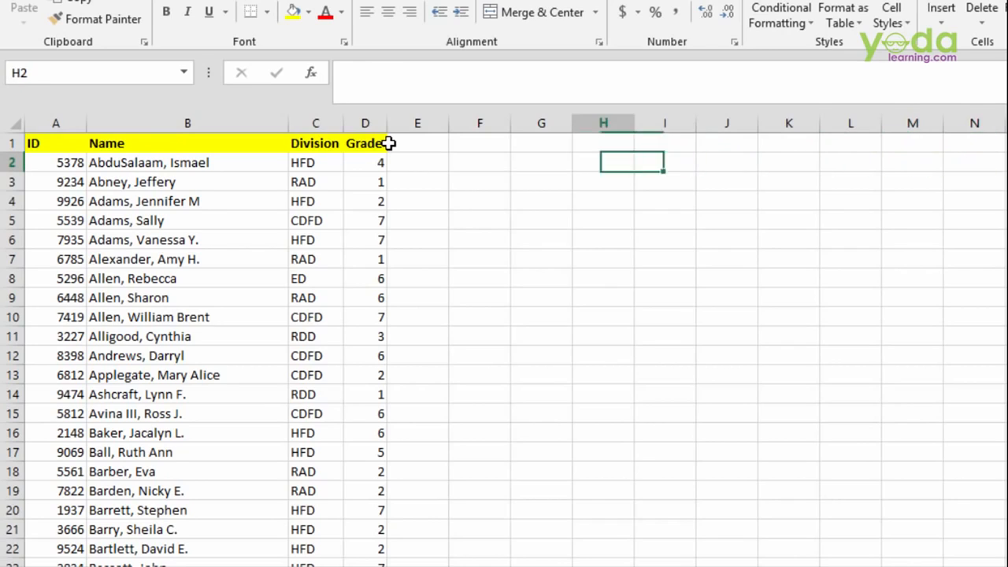
{"action": "key", "text": "Left"}
{"action": "key", "text": "Up"}
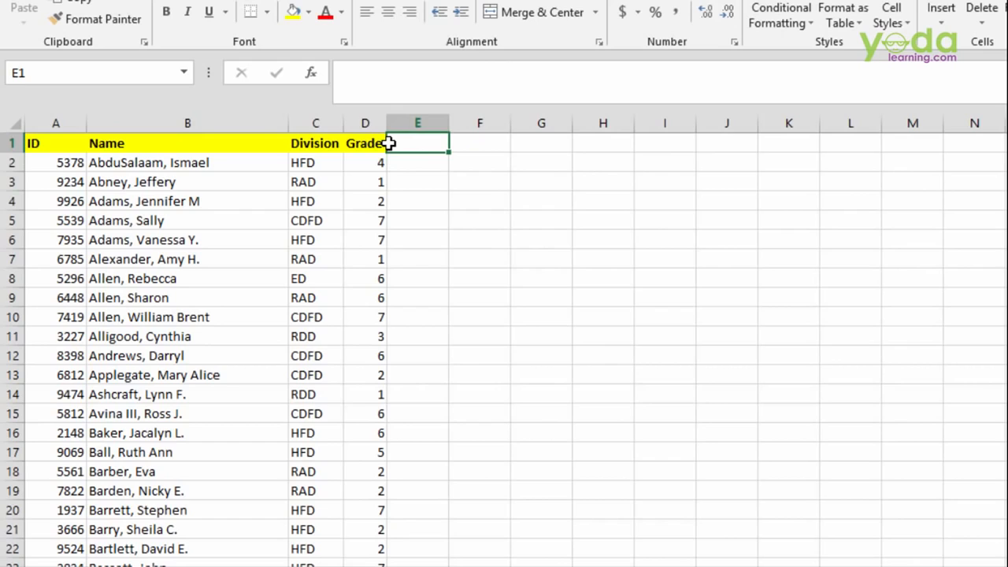
{"action": "key", "text": "Down"}
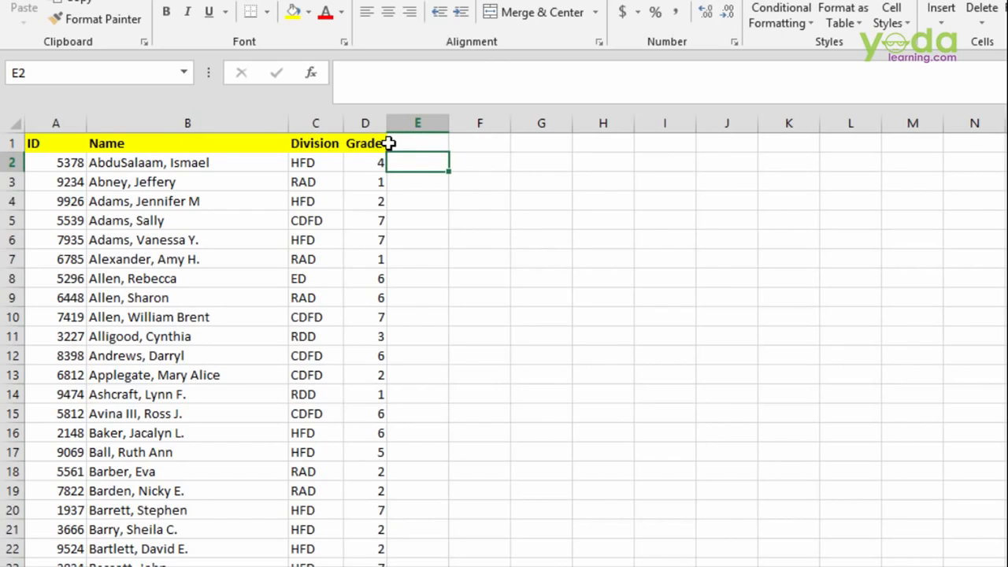
{"action": "type", "text": "=rand"}
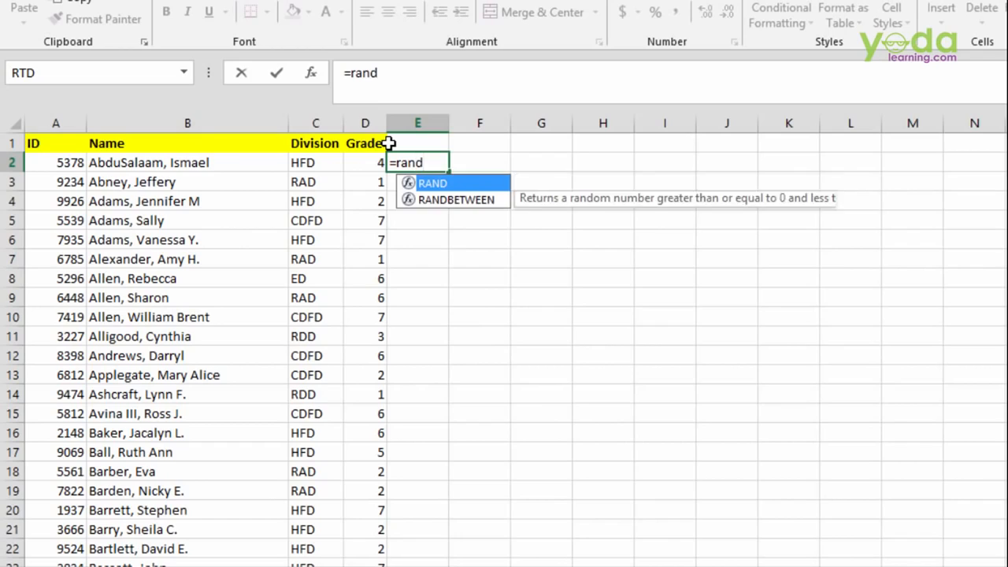
{"action": "key", "text": "Down"}
{"action": "key", "text": "Tab"}
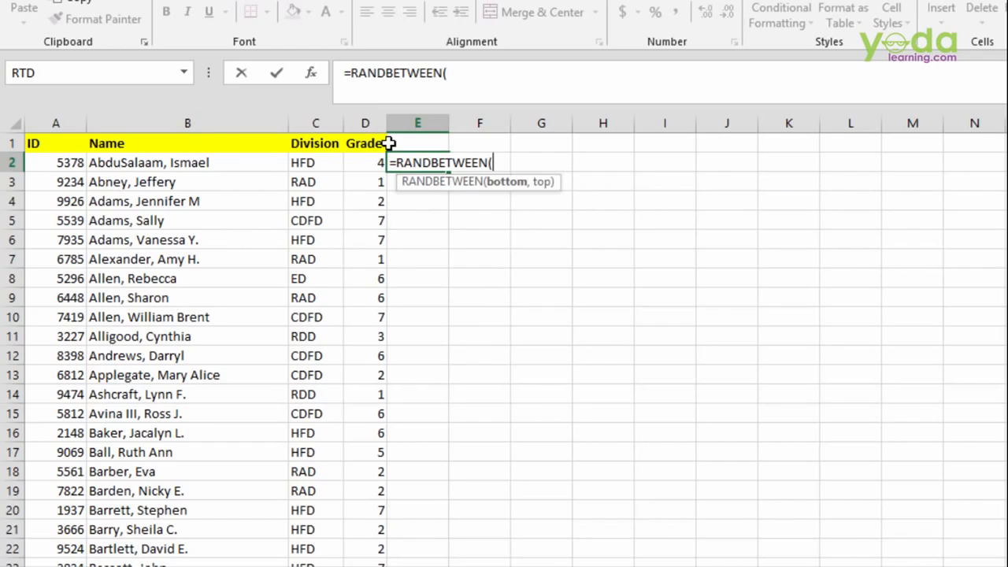
{"action": "type", "text": "1,"}
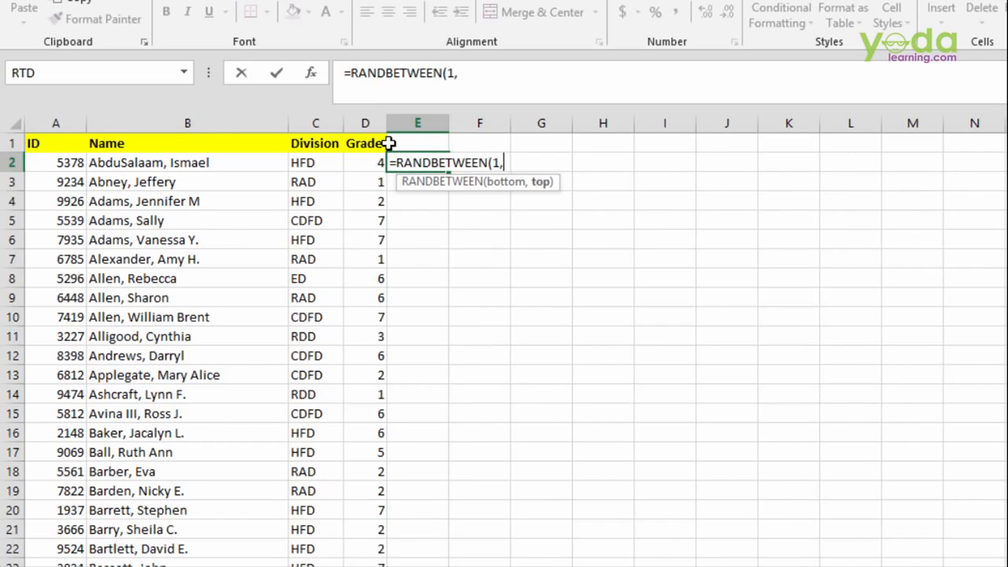
{"action": "type", "text": "10)"}
{"action": "key", "text": "Return"}
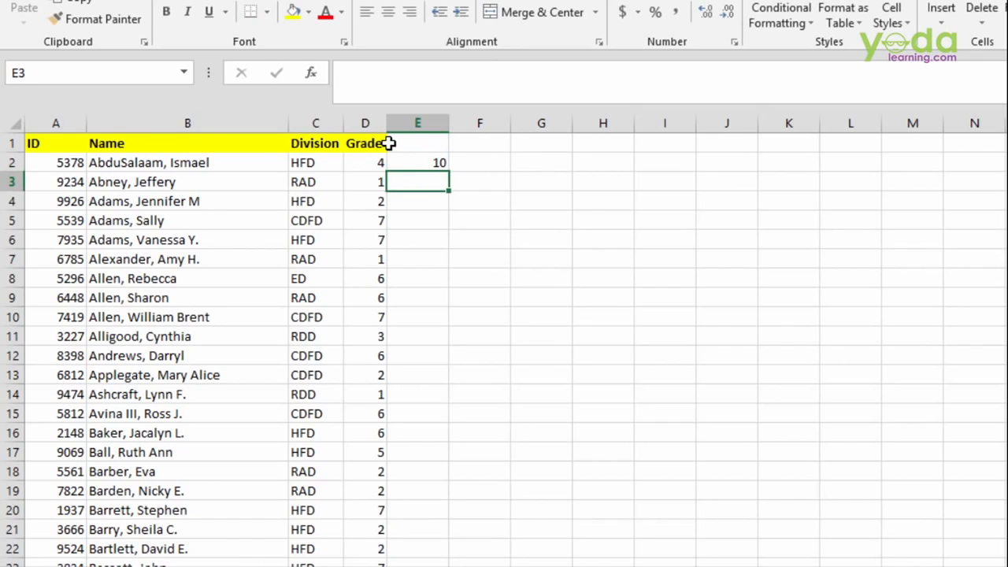
Replace the formula in E2 with =RAND() and fill it down column E for all records
{"action": "key", "text": "Up"}
{"action": "type", "text": "=ran"}
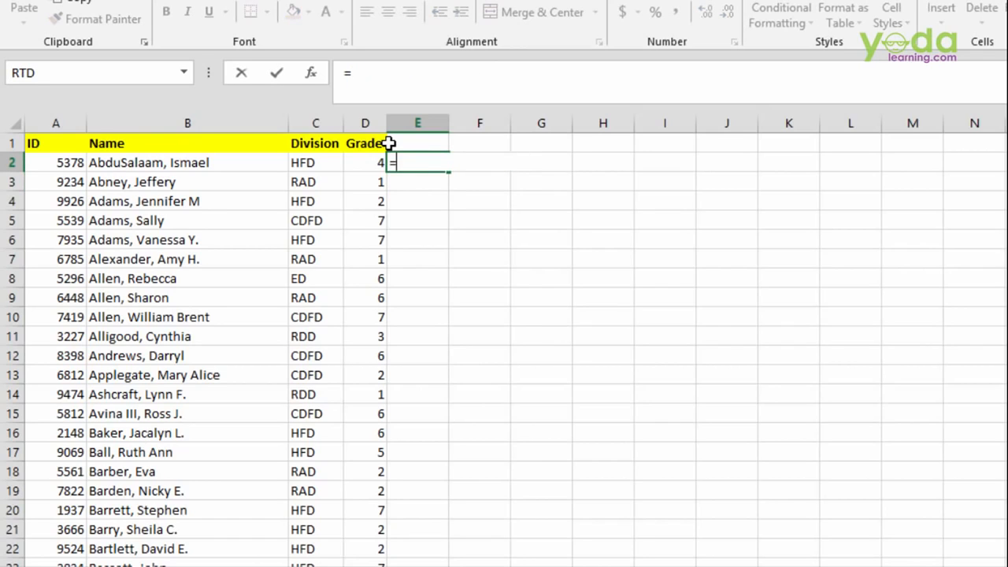
{"action": "key", "text": "Tab"}
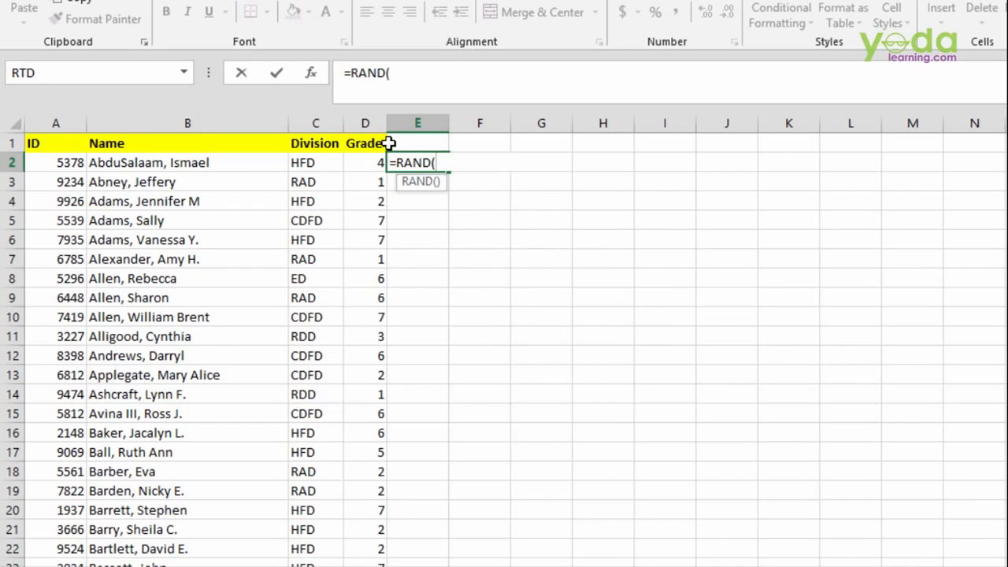
{"action": "type", "text": ")"}
{"action": "key", "text": "Return"}
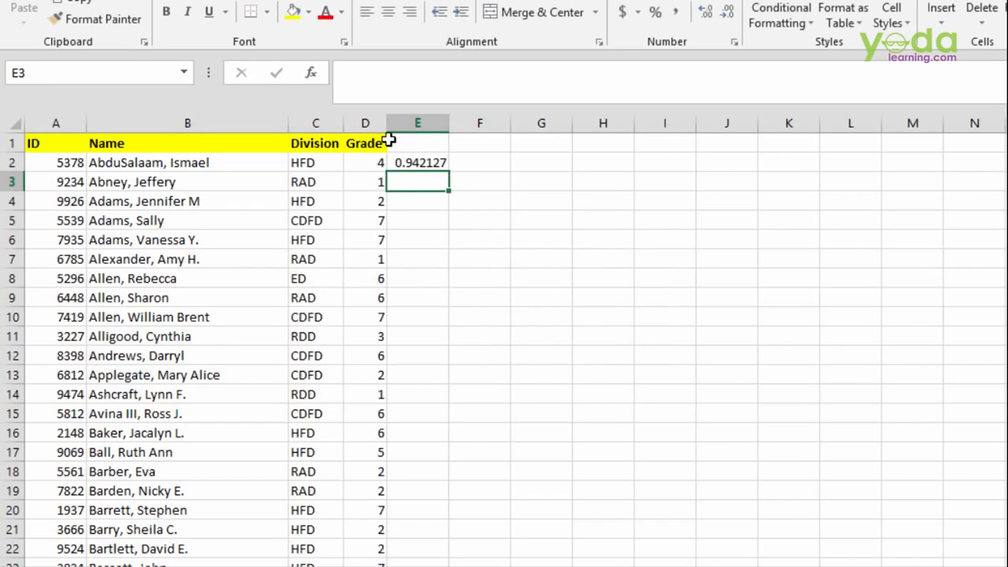
{"action": "left_click", "coordinate": [437, 164]}
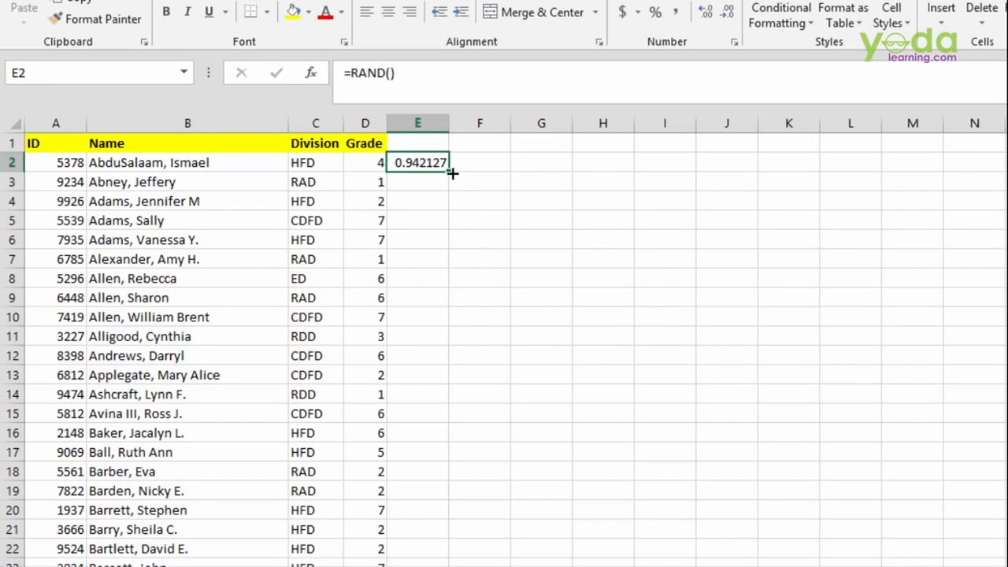
{"action": "double_click", "coordinate": [451, 171]}
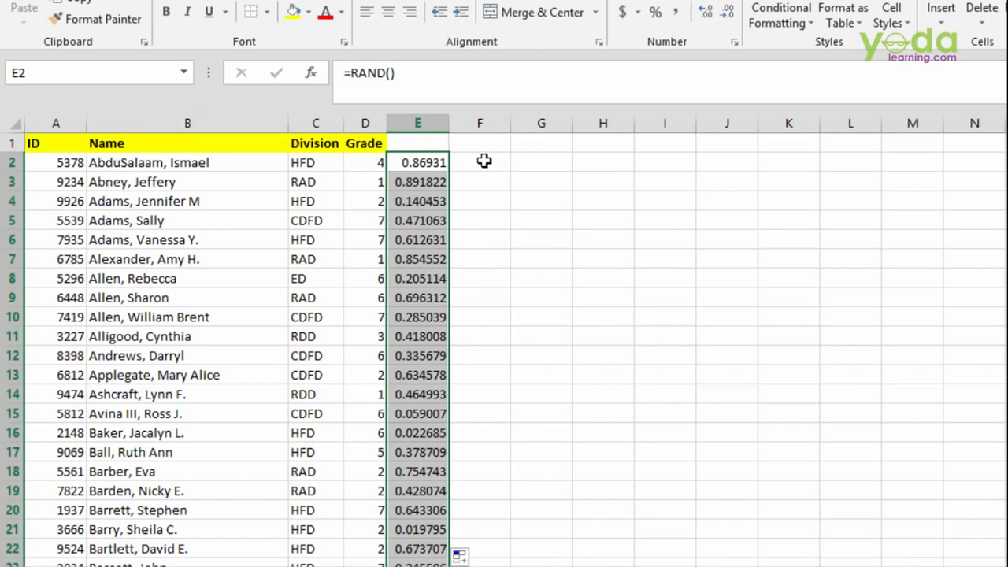
Convert the RAND formulas in column E to static numbers by copying and pasting them in place as values
{"action": "key", "text": "ctrl+c"}
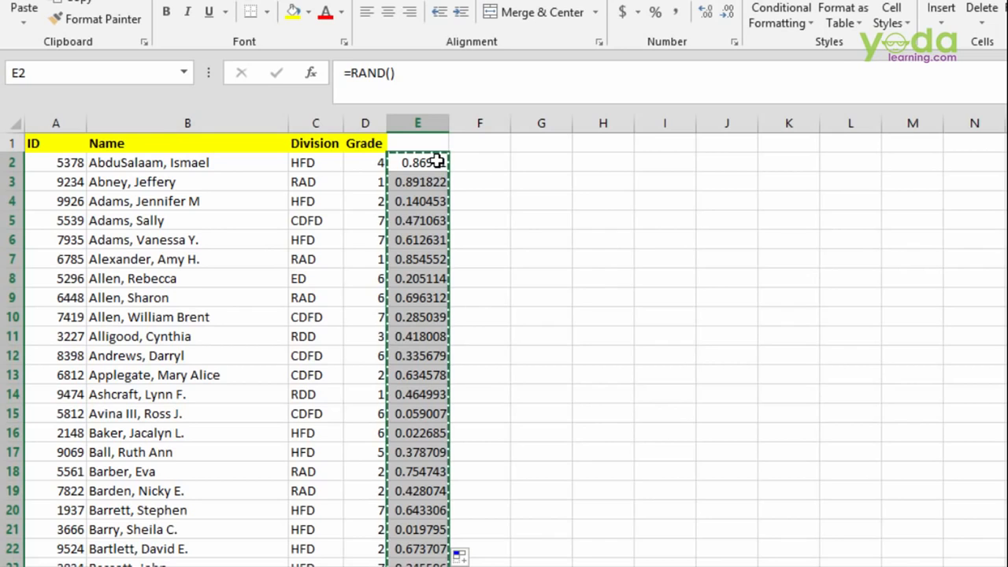
{"action": "key", "text": "ctrl+alt+v"}
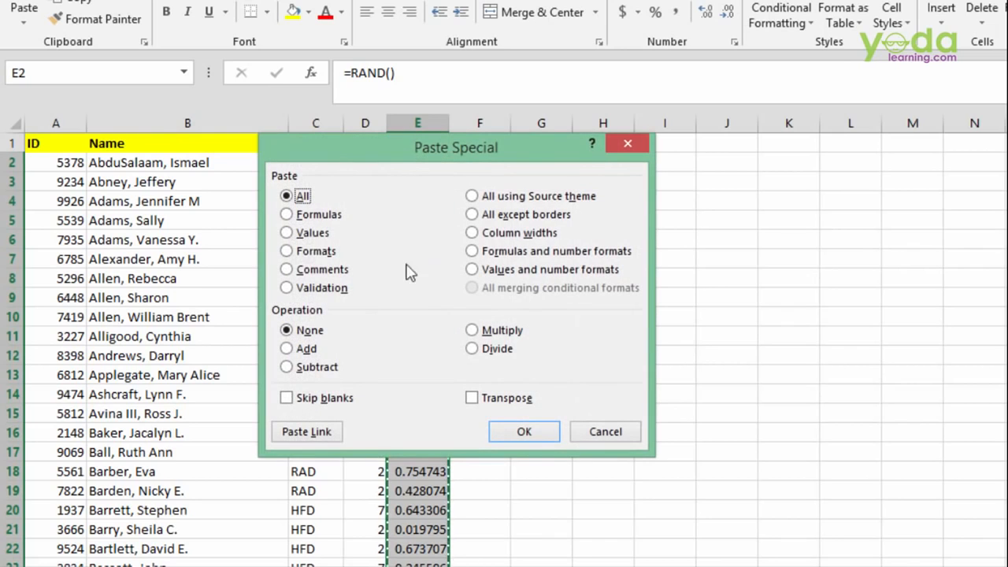
{"action": "left_click", "coordinate": [297, 234]}
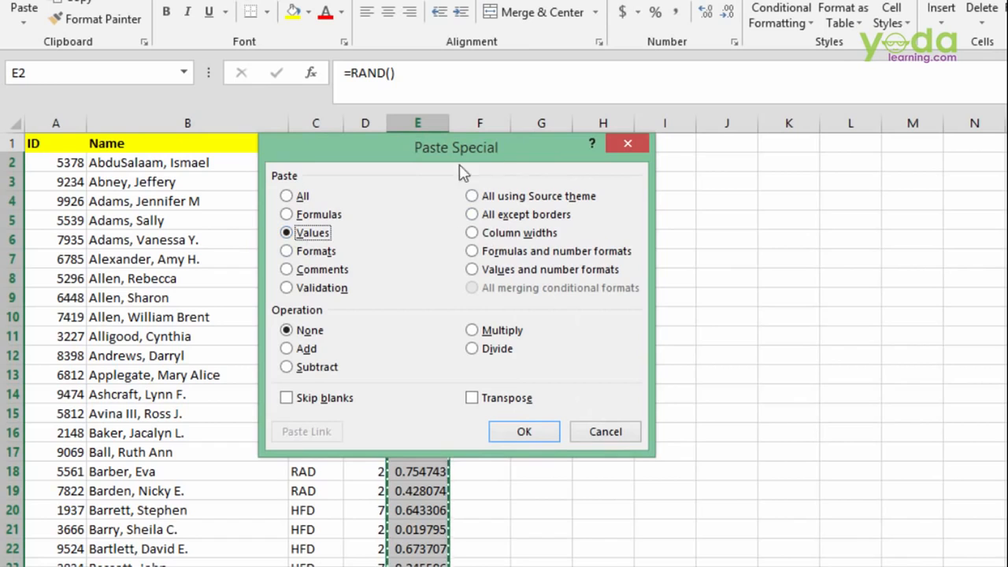
{"action": "left_click", "coordinate": [526, 433]}
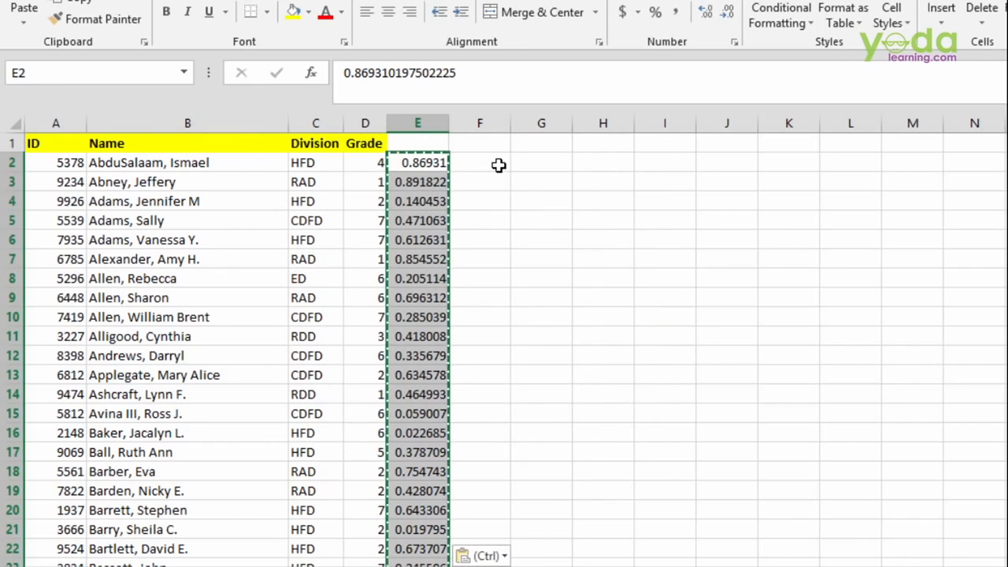
Try out =RAND() in cell G2 to check how it recalculates, and delete the test formula
{"action": "left_click", "coordinate": [572, 164]}
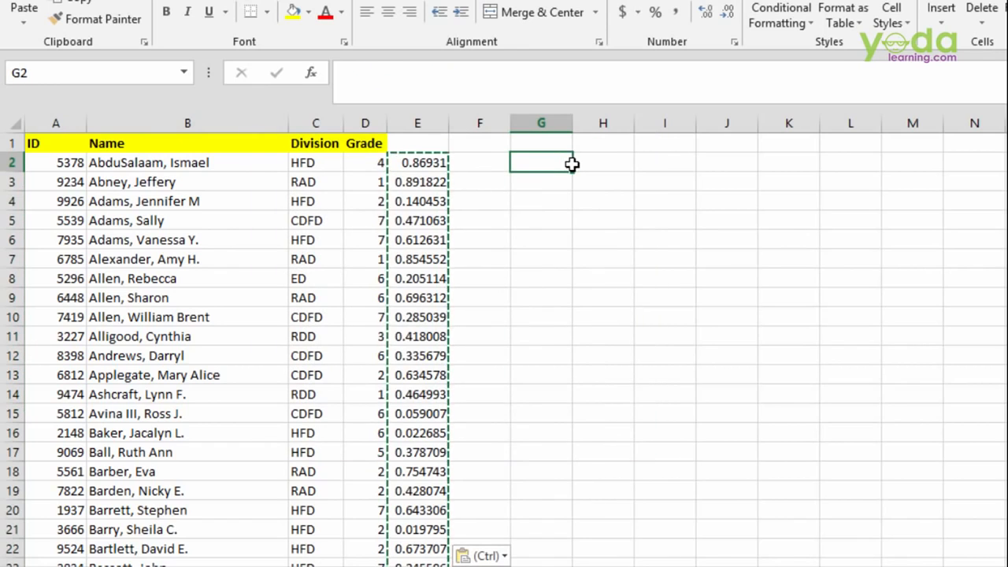
{"action": "type", "text": "=rand()"}
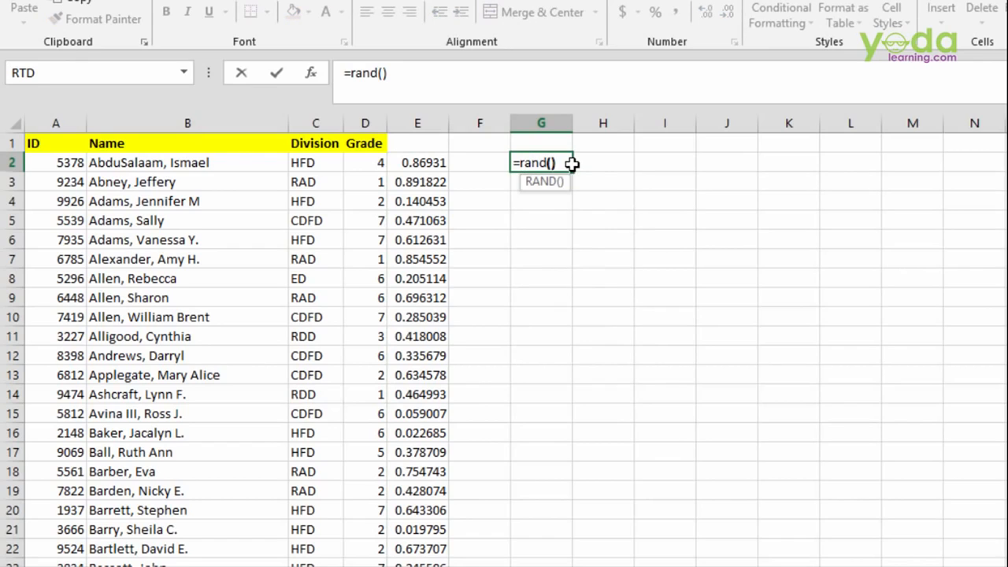
{"action": "key", "text": "Tab"}
{"action": "left_click", "coordinate": [555, 214]}
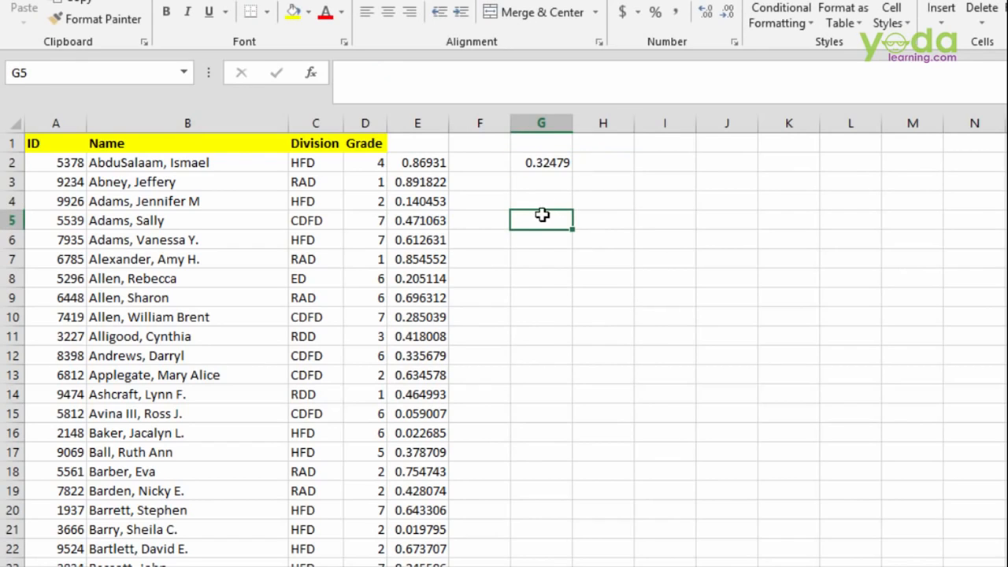
{"action": "left_click", "coordinate": [541, 273]}
{"action": "left_click", "coordinate": [536, 162]}
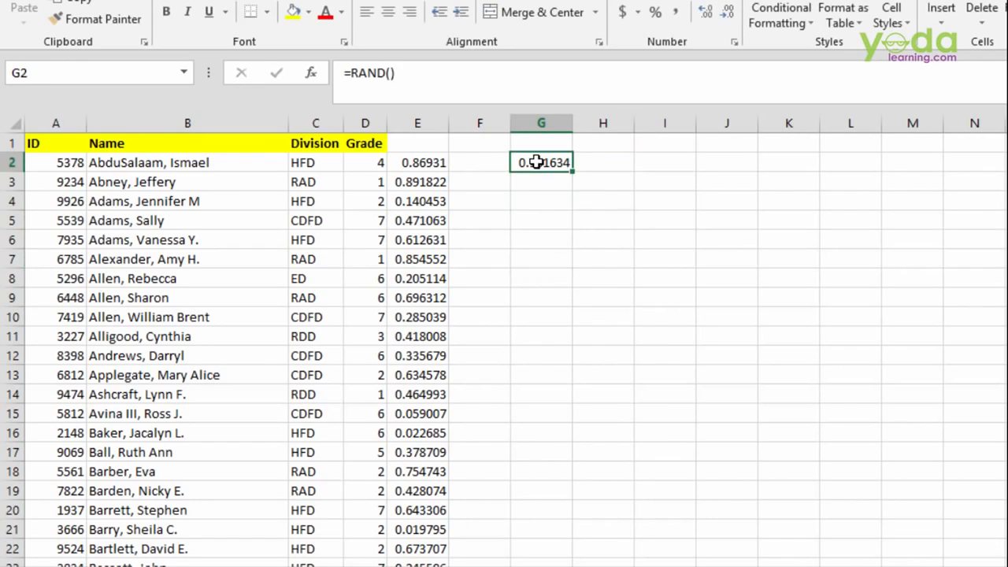
{"action": "key", "text": "Delete"}
Enter the header RAND() in cell E1 and give it an orange fill
{"action": "left_click", "coordinate": [438, 144]}
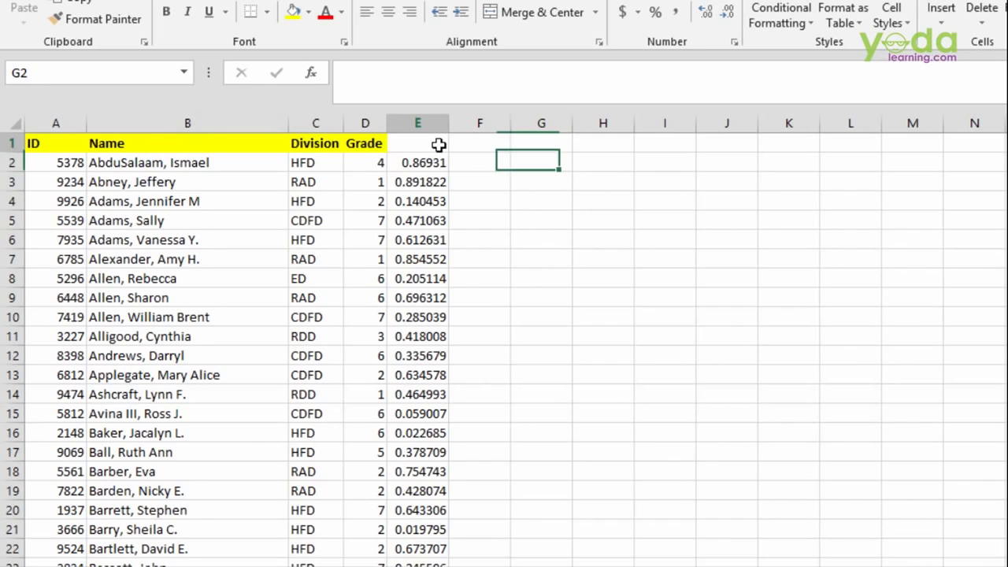
{"action": "type", "text": "RAND("}
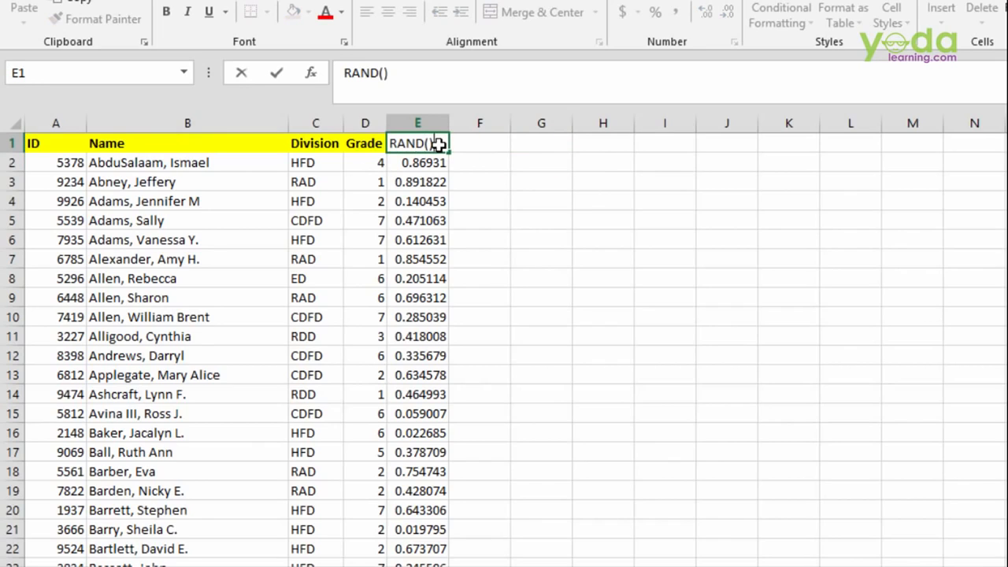
{"action": "key", "text": "Tab"}
{"action": "left_click", "coordinate": [421, 140]}
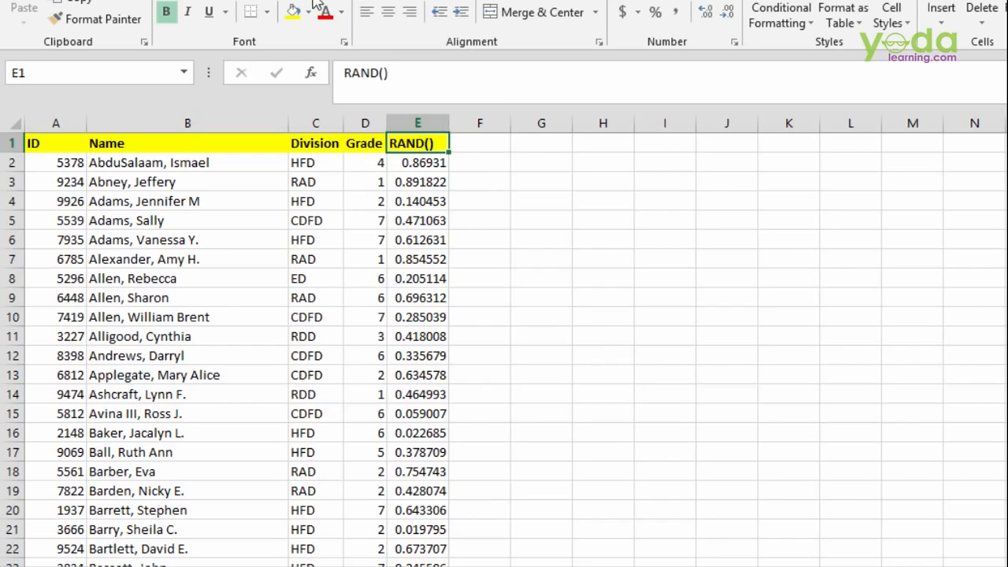
{"action": "left_click", "coordinate": [307, 12]}
{"action": "left_click", "coordinate": [324, 162]}
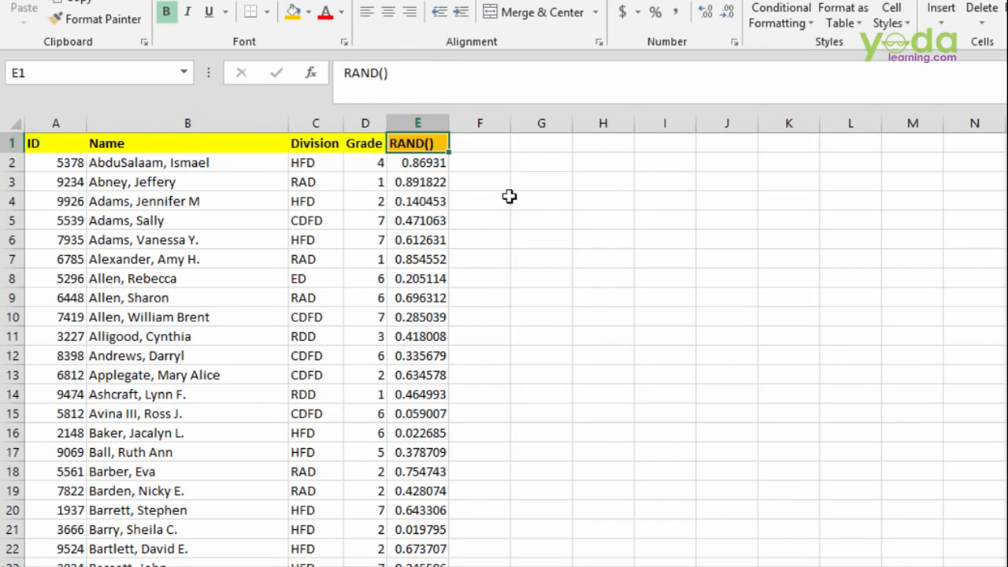
Start a formula in cell F2 using the RANK function
{"action": "left_click", "coordinate": [496, 167]}
{"action": "type", "text": "=ran"}
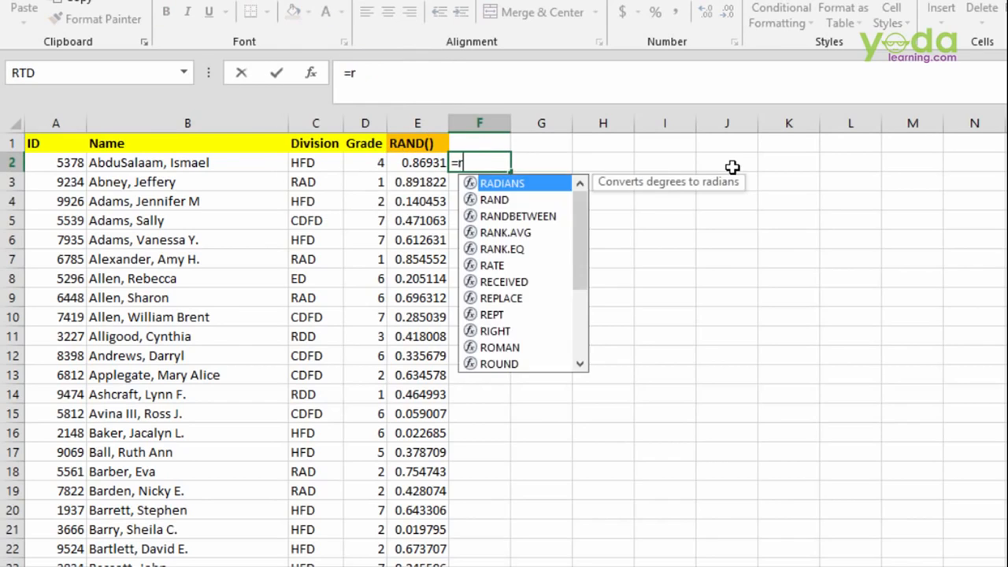
{"action": "key", "text": "Down"}
{"action": "key", "text": "Down"}
{"action": "key", "text": "Tab"}
{"action": "key", "text": "BackSpace"}
{"action": "key", "text": "BackSpace"}
{"action": "key", "text": "BackSpace"}
{"action": "key", "text": "BackSpace"}
{"action": "key", "text": "BackSpace"}
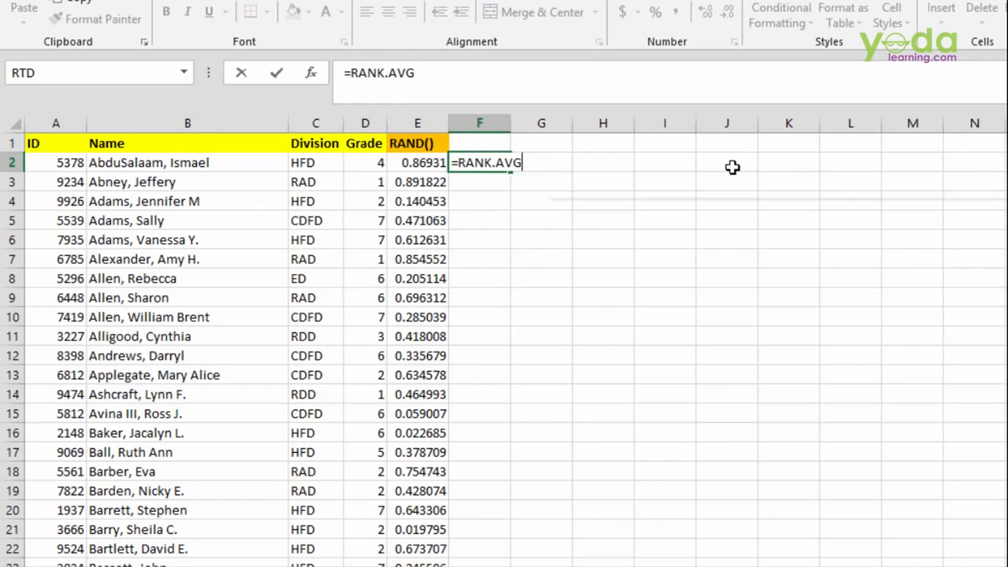
{"action": "key", "text": "Tab"}
{"action": "key", "text": "BackSpace"}
{"action": "key", "text": "BackSpace"}
{"action": "key", "text": "BackSpace"}
{"action": "key", "text": "BackSpace"}
{"action": "key", "text": "BackSpace"}
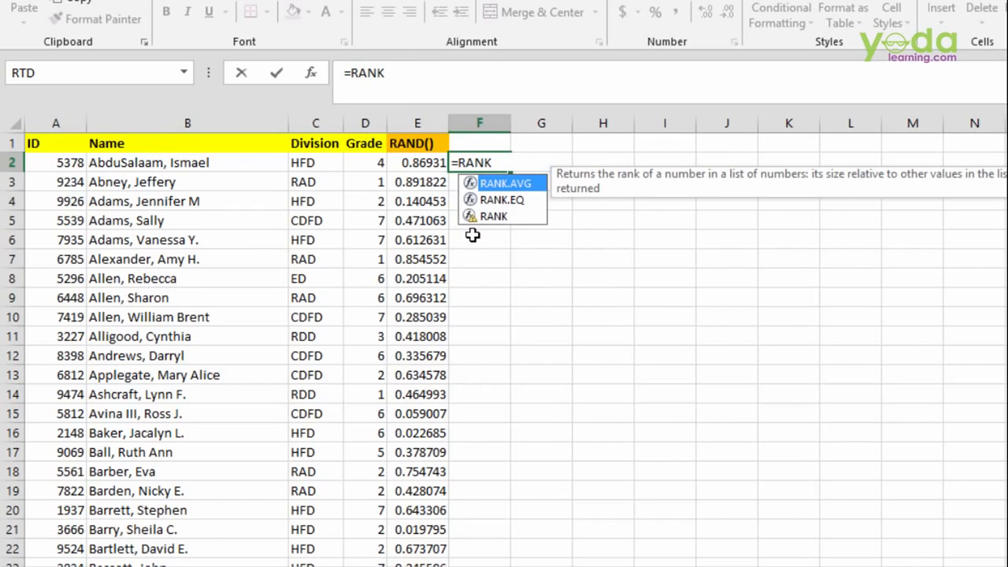
{"action": "double_click", "coordinate": [503, 218]}
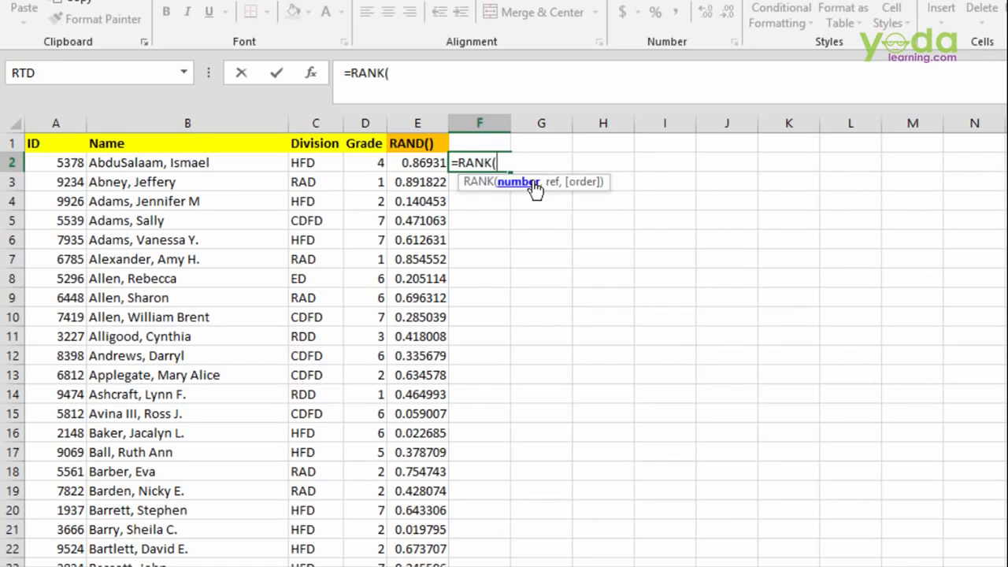
Complete the formula as =RANK(E2,$E$2:$E$418) and fill it down column F for all records
{"action": "left_click", "coordinate": [422, 163]}
{"action": "type", "text": ","}
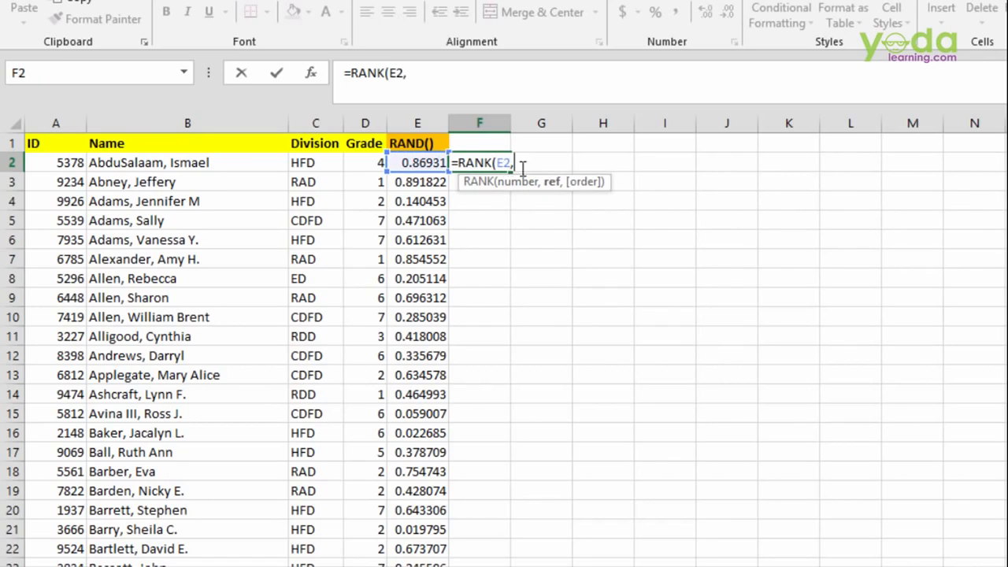
{"action": "left_click", "coordinate": [423, 164]}
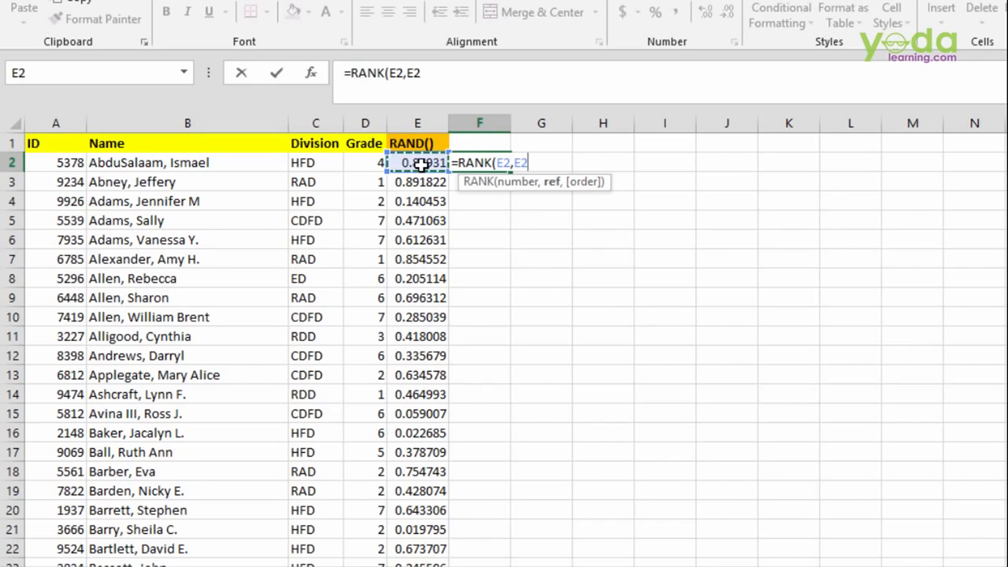
{"action": "key", "text": "ctrl+shift+Down"}
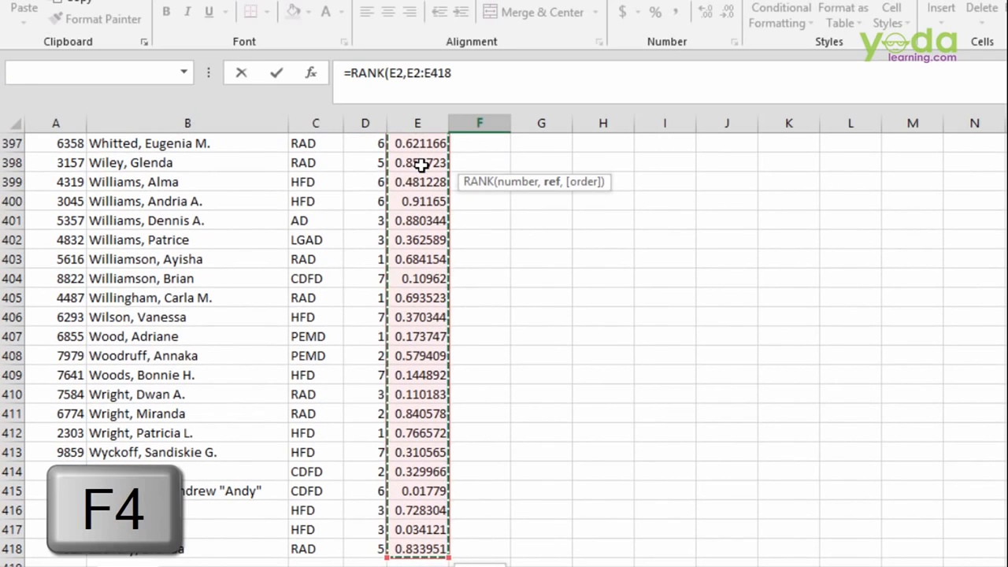
{"action": "key", "text": "F4"}
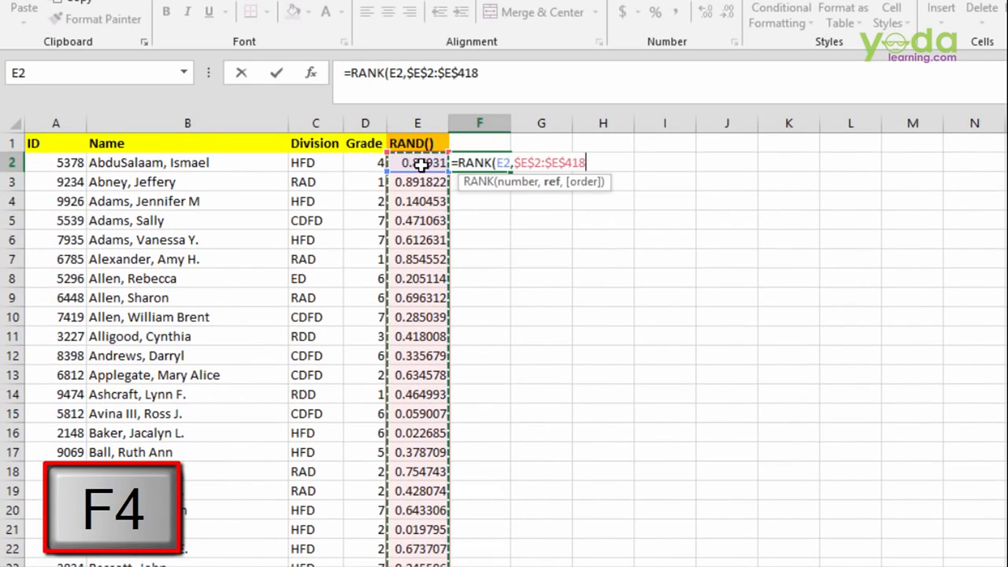
{"action": "key", "text": "Return"}
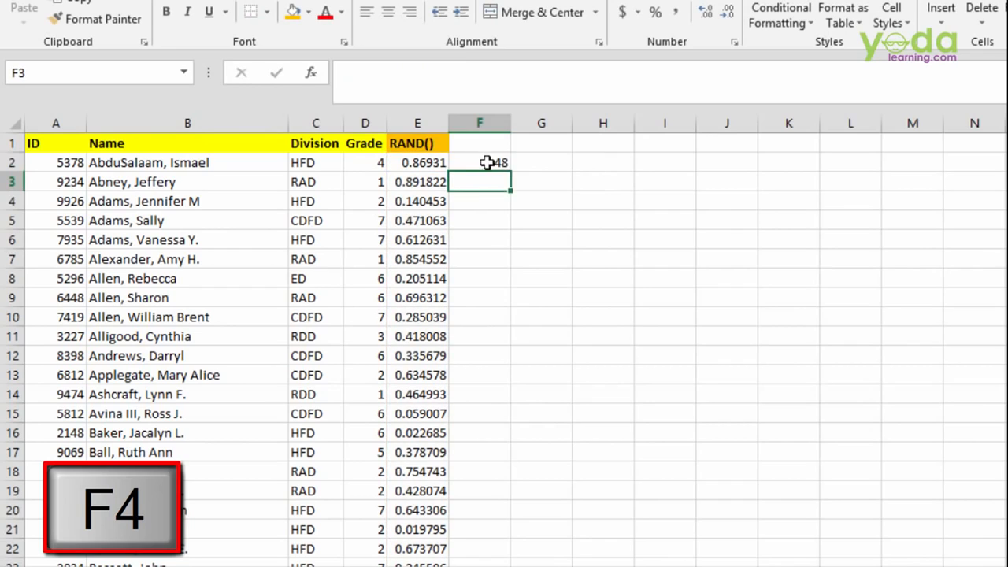
{"action": "left_click", "coordinate": [488, 162]}
{"action": "double_click", "coordinate": [510, 169]}
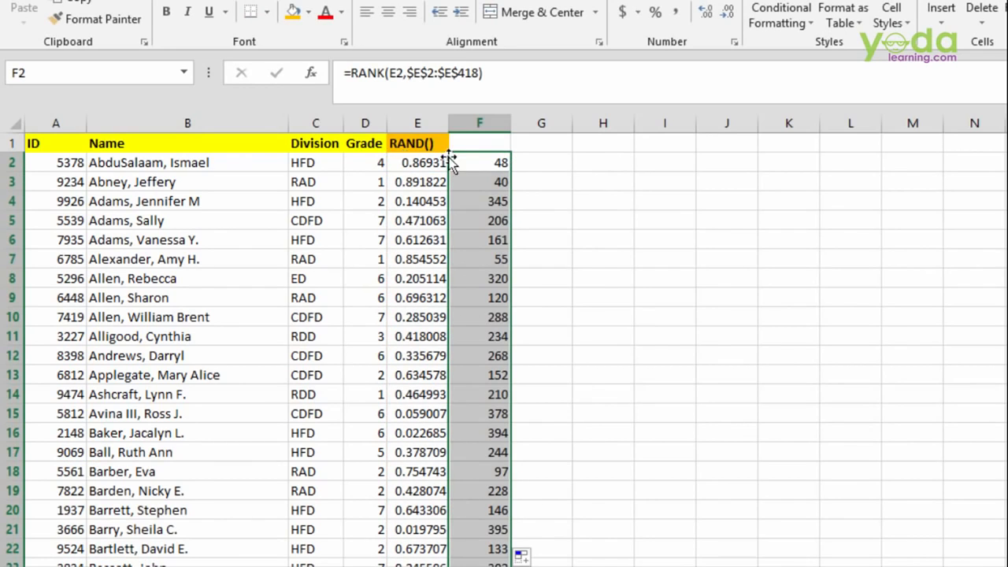
Enter the header RANK() in cell F1 and give it an orange fill
{"action": "left_click", "coordinate": [470, 143]}
{"action": "type", "text": "RANK*("}
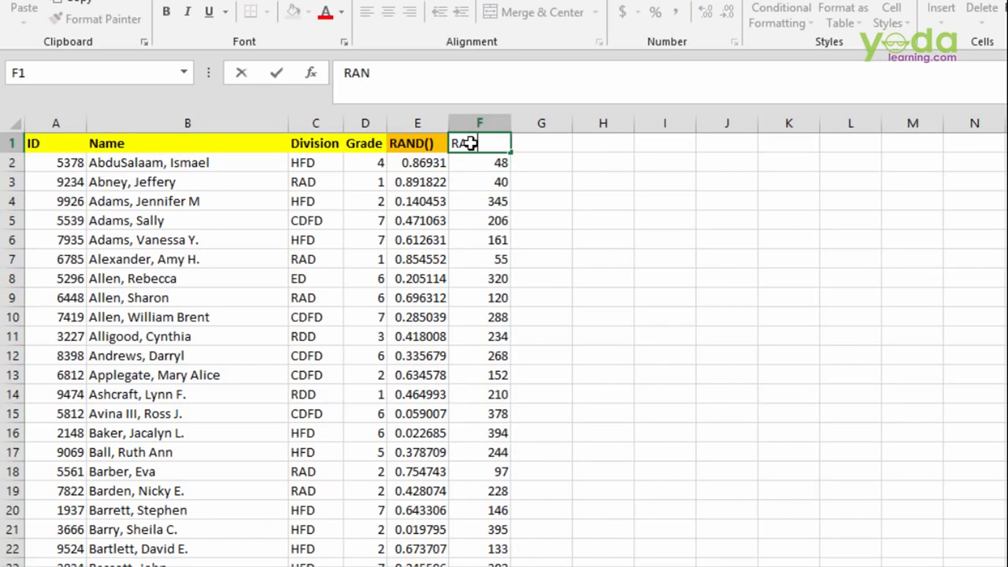
{"action": "key", "text": "BackSpace"}
{"action": "key", "text": "BackSpace"}
{"action": "key", "text": "Tab"}
{"action": "left_click", "coordinate": [475, 143]}
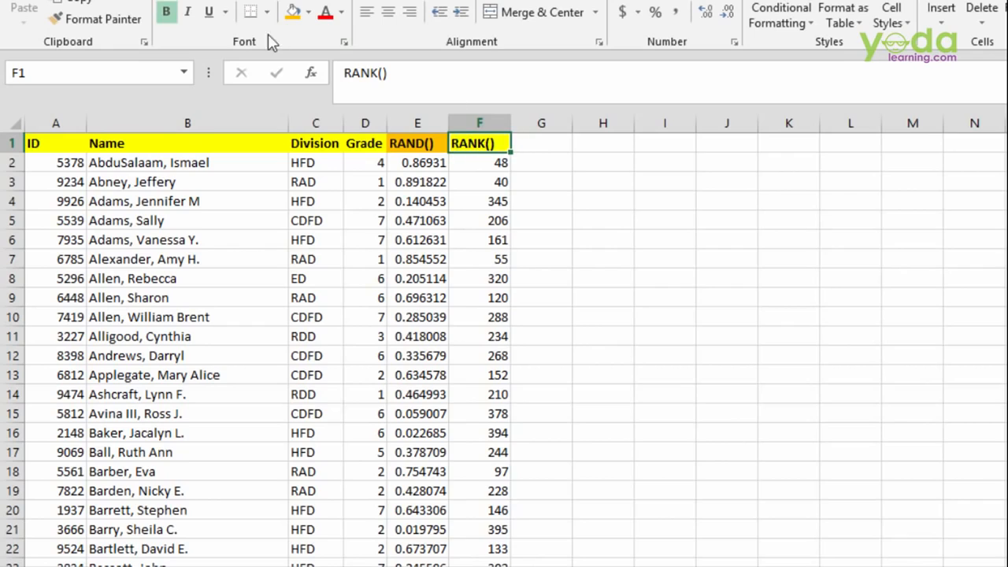
{"action": "left_click", "coordinate": [291, 14]}
{"action": "left_click", "coordinate": [866, 193]}
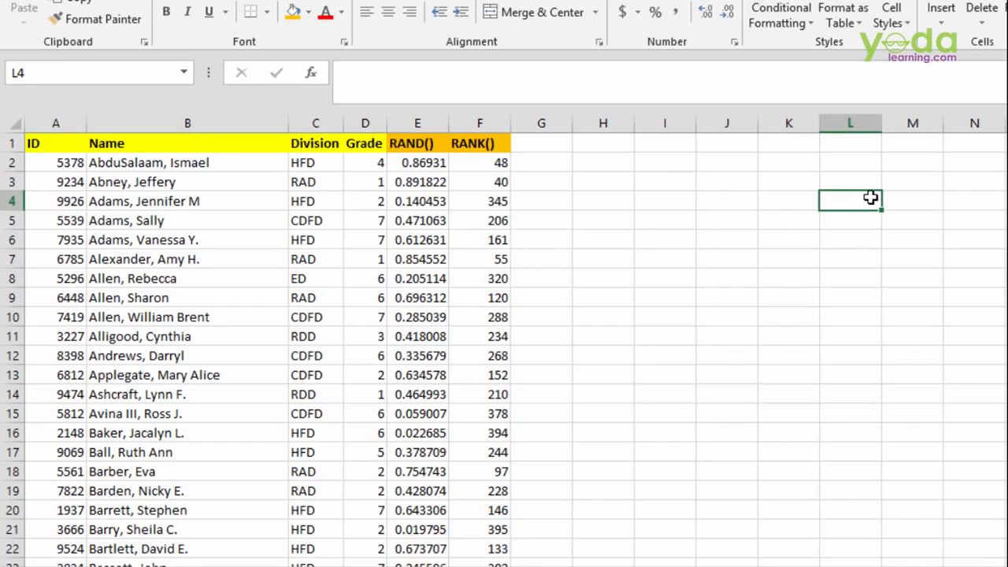
{"action": "left_click", "coordinate": [419, 125]}
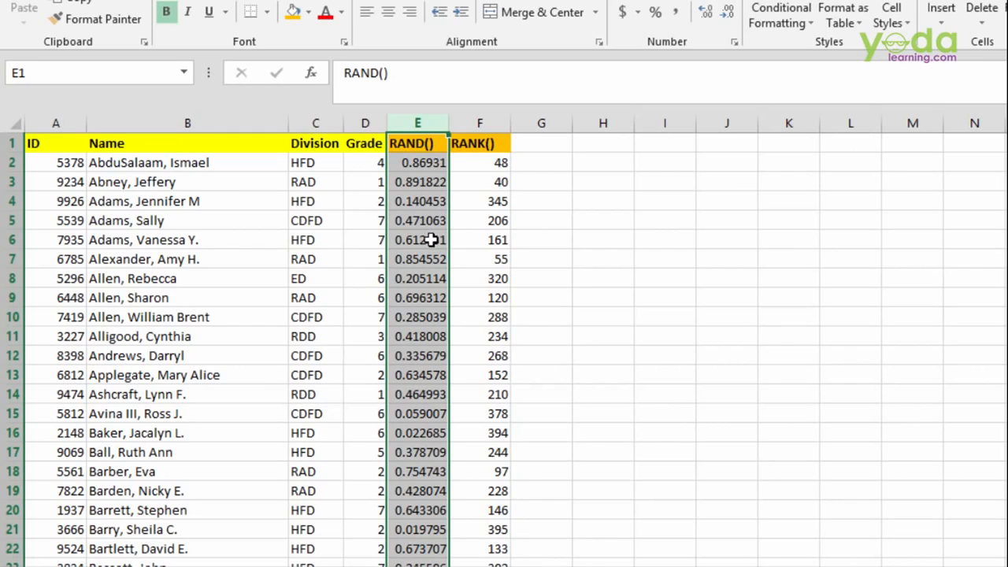
{"action": "left_click", "coordinate": [927, 194]}
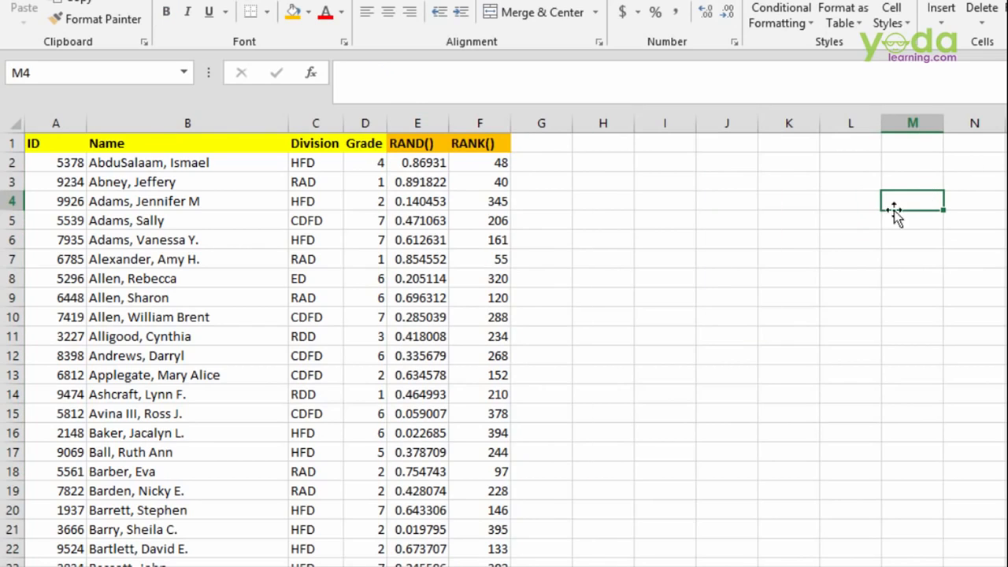
{"action": "left_click", "coordinate": [413, 124]}
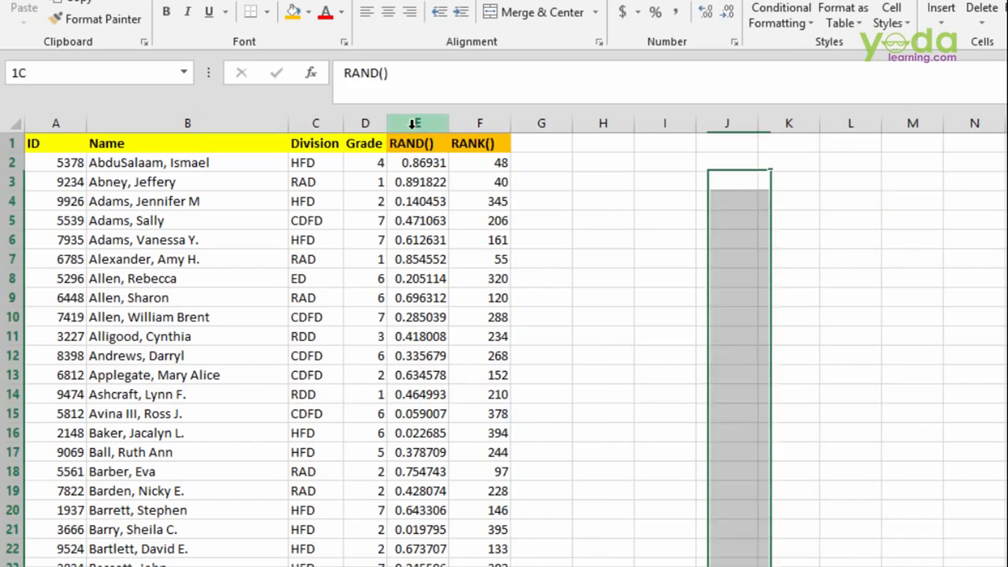
Start a lookup table with the header >= in cell M4 and the value 1 in M5
{"action": "left_click", "coordinate": [891, 206]}
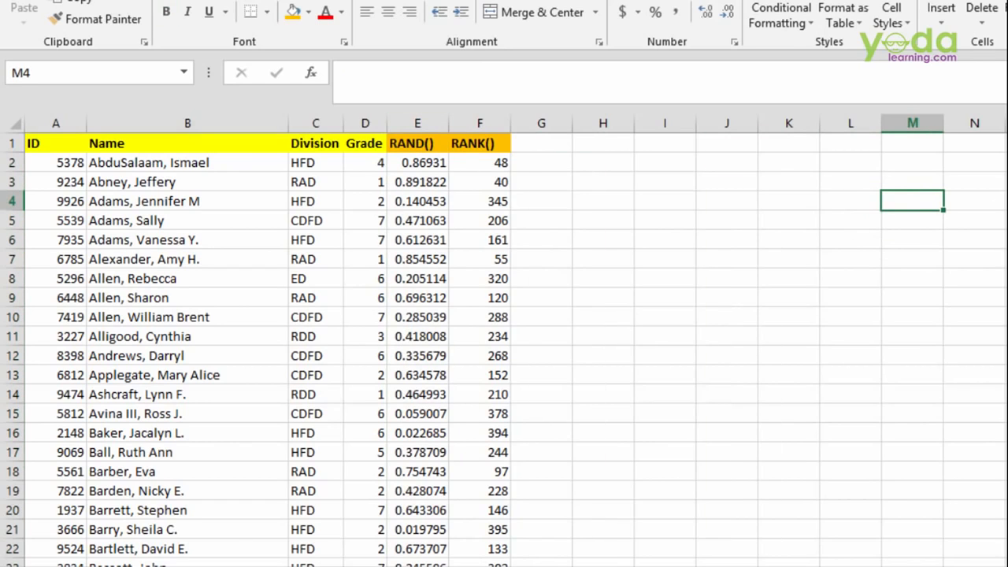
{"action": "type", "text": ">="}
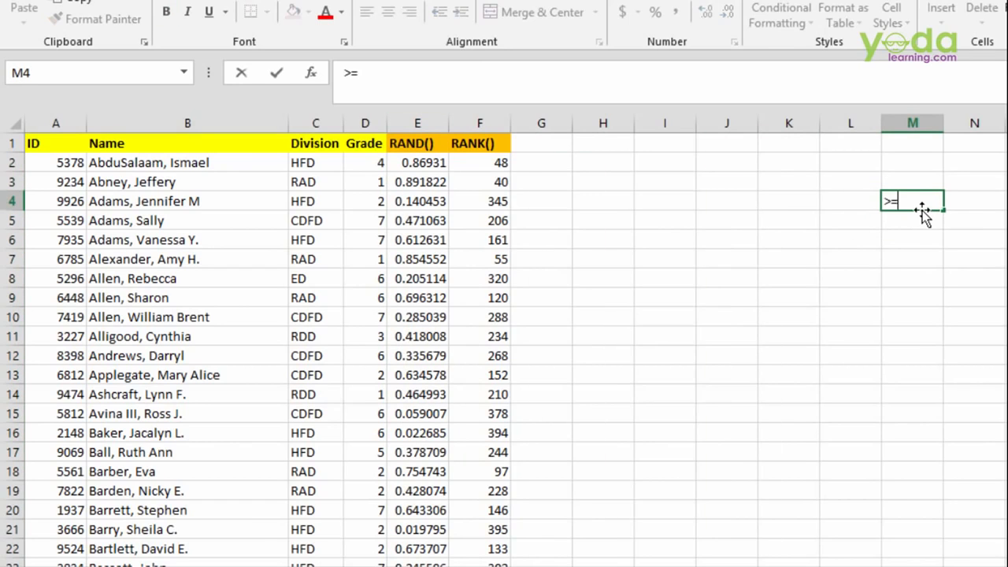
{"action": "key", "text": "Return"}
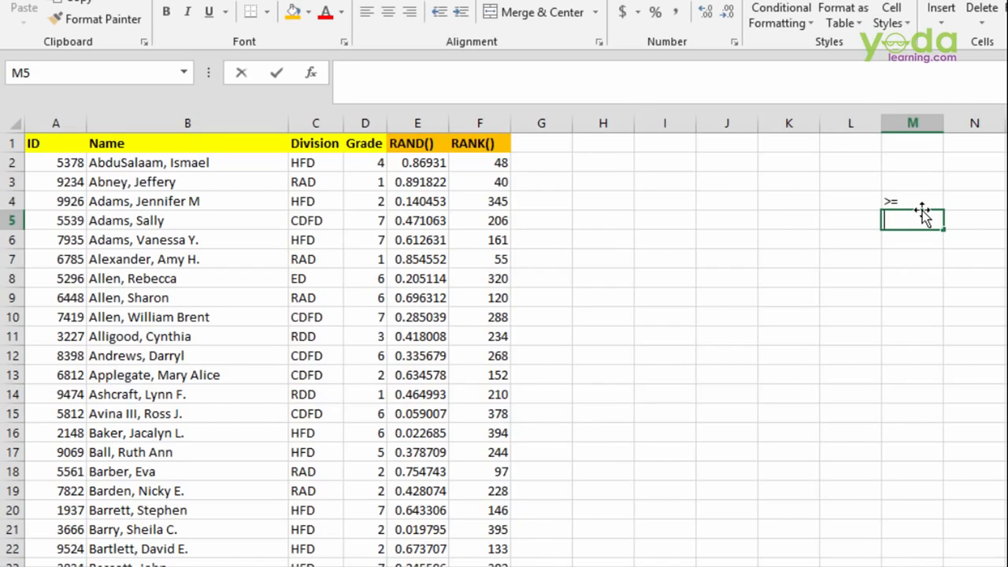
{"action": "type", "text": "1"}
{"action": "key", "text": "Return"}
Enter =M5+20 in cell M6 and fill the formula down to M27
{"action": "type", "text": "="}
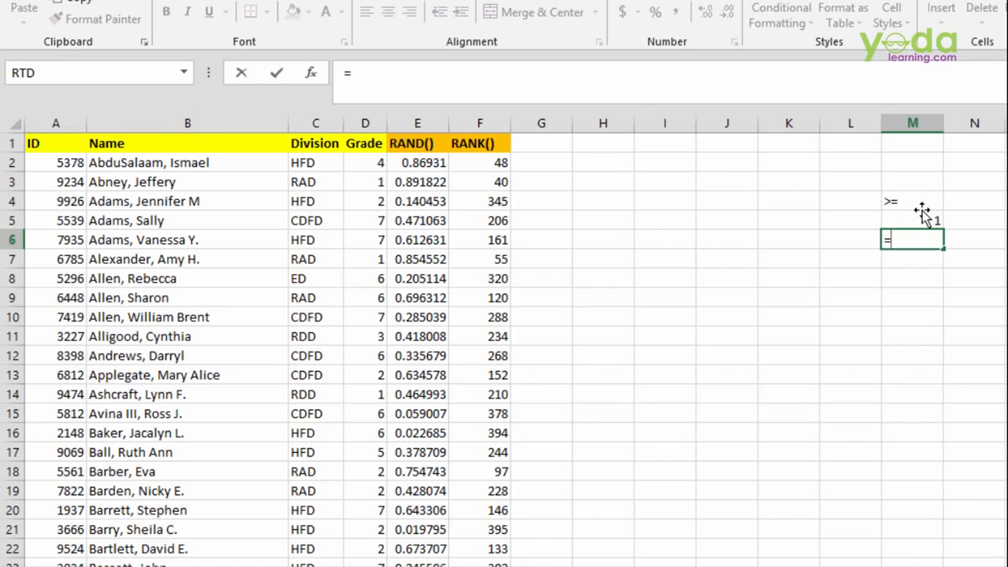
{"action": "left_click", "coordinate": [923, 215]}
{"action": "type", "text": "+20"}
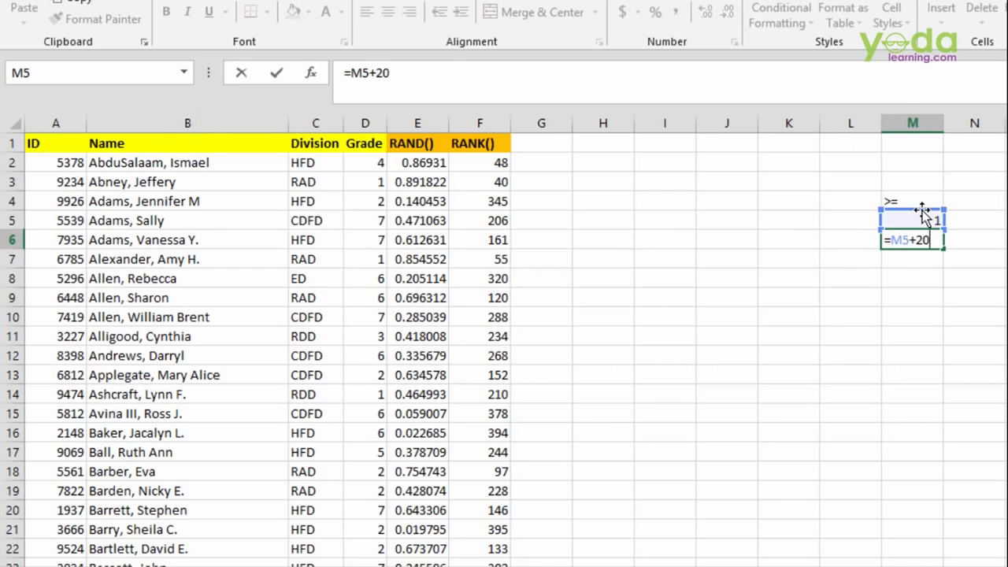
{"action": "key", "text": "Tab"}
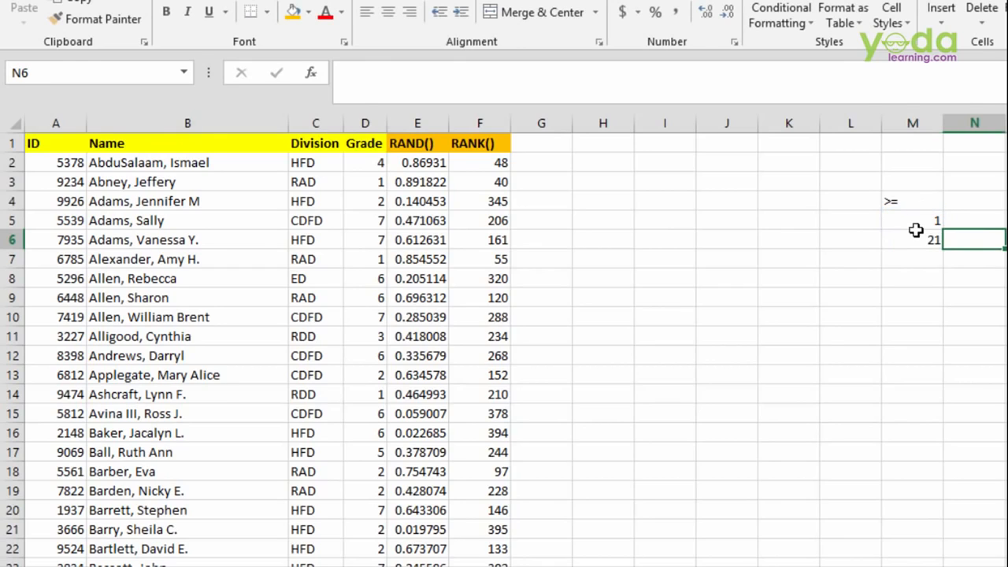
{"action": "left_click", "coordinate": [905, 238]}
{"action": "left_click_drag", "start_coordinate": [942, 248], "coordinate": [941, 526]}
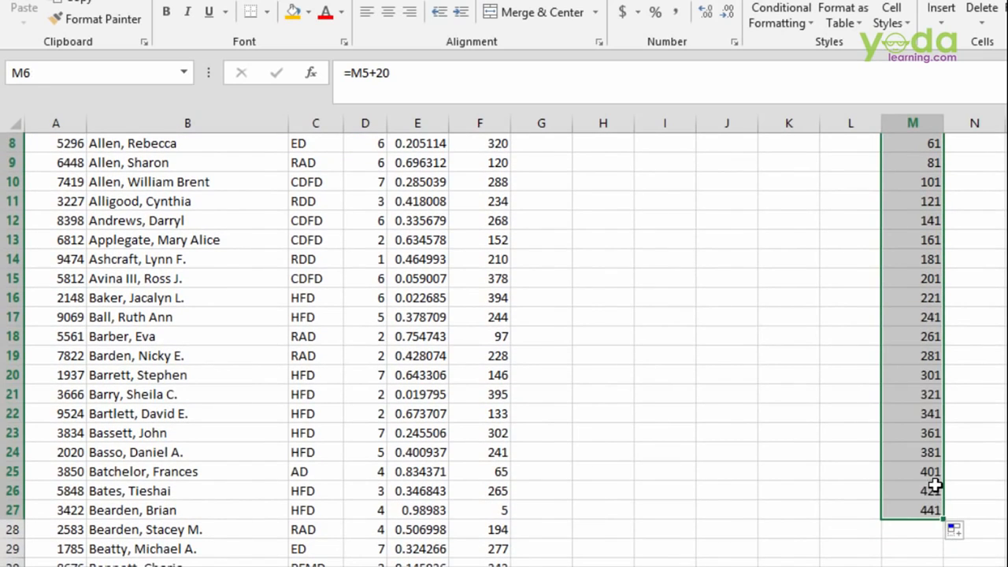
{"action": "left_click", "coordinate": [931, 486]}
{"action": "left_click_drag", "start_coordinate": [918, 491], "coordinate": [924, 528]}
{"action": "key", "text": "Delete"}
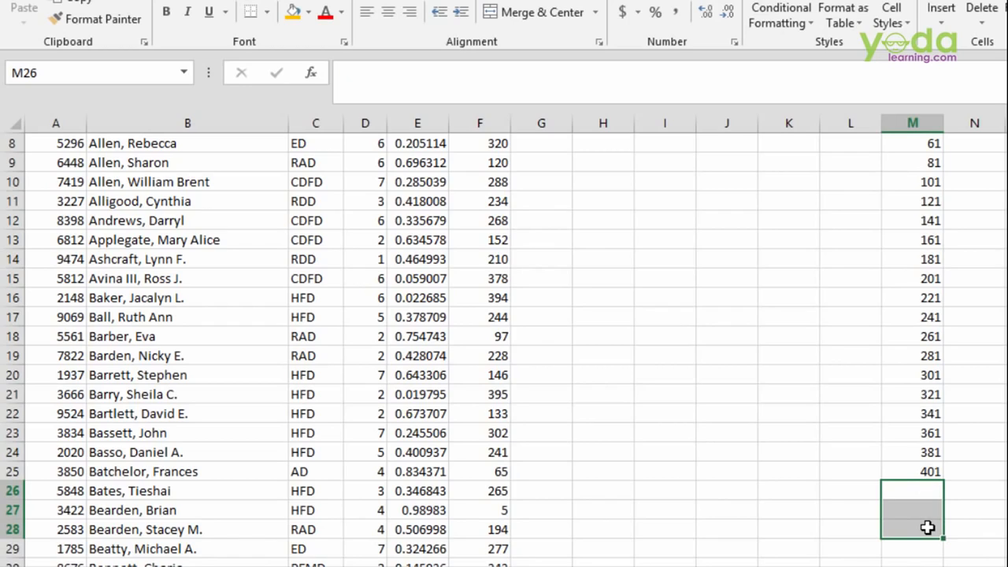
{"action": "left_click", "coordinate": [927, 490]}
{"action": "key", "text": "ctrl+z"}
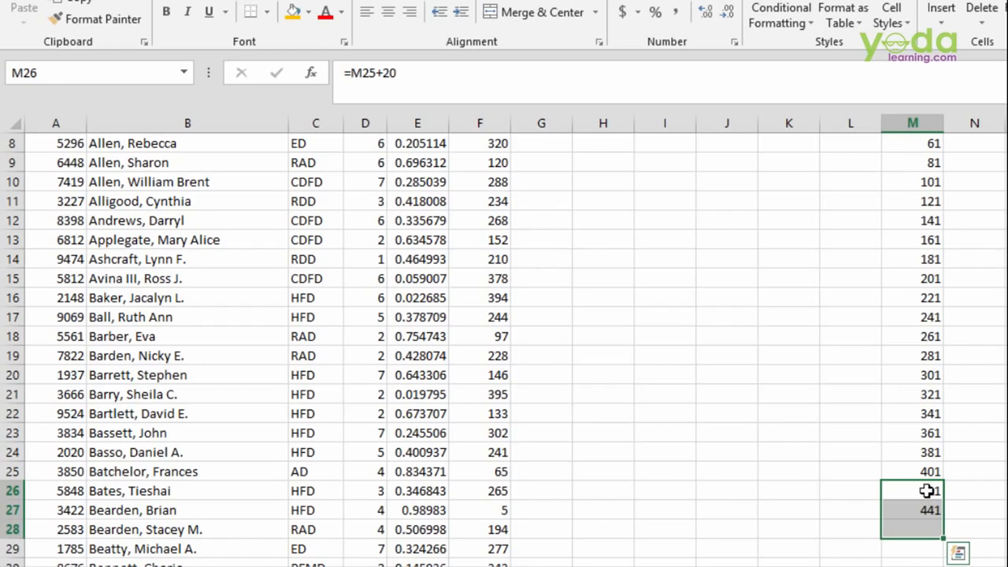
Clear cells M26:M28 so the series in column M ends at 401
{"action": "left_click_drag", "start_coordinate": [926, 490], "coordinate": [924, 526]}
{"action": "key", "text": "Delete"}
{"action": "scroll", "coordinate": [968, 309], "scroll_direction": "up", "scroll_amount": 2}
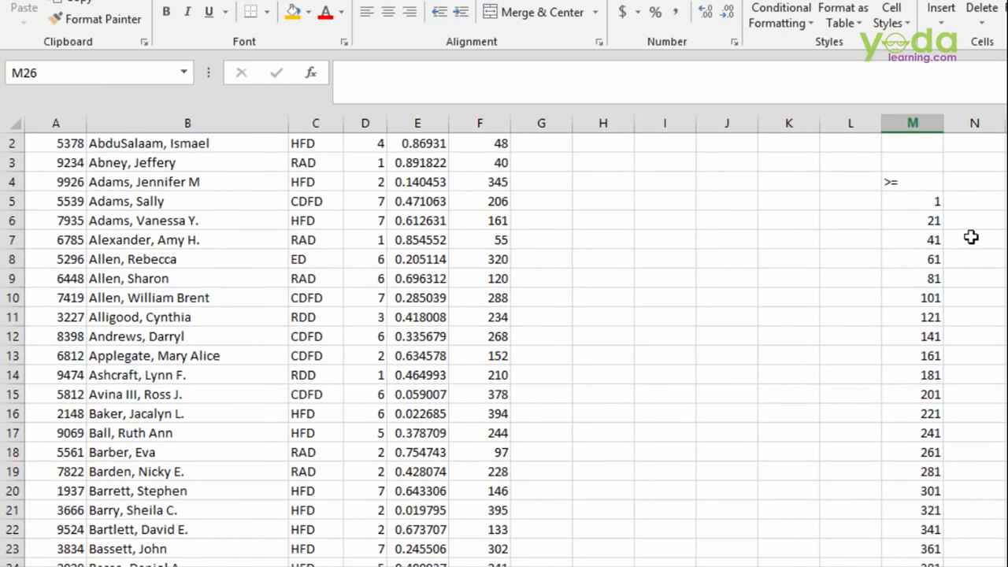
Enter the title VLOOKUP w. TRUE in cell M3 above the lookup table
{"action": "left_click", "coordinate": [984, 182]}
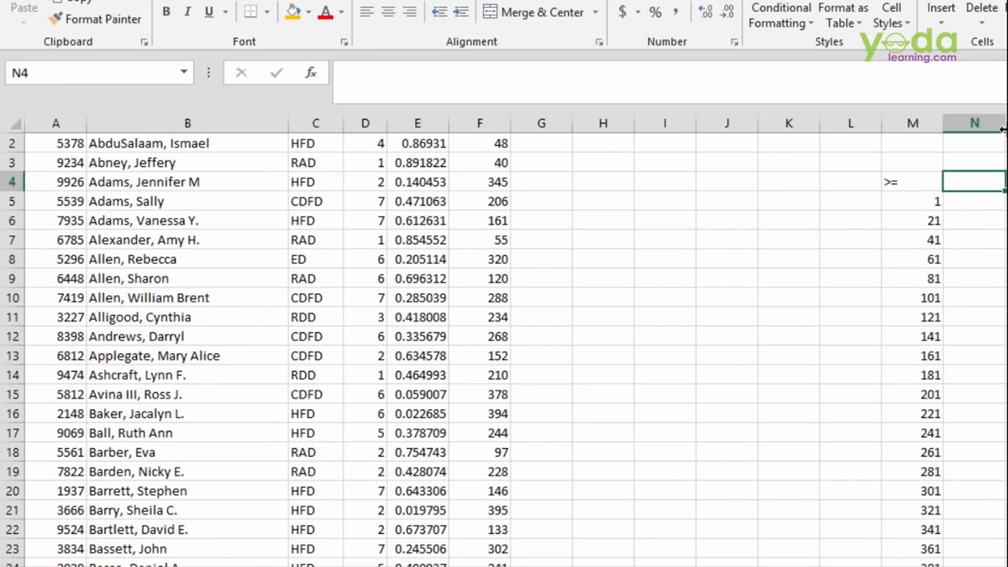
{"action": "left_click", "coordinate": [925, 167]}
{"action": "type", "text": "VLO"}
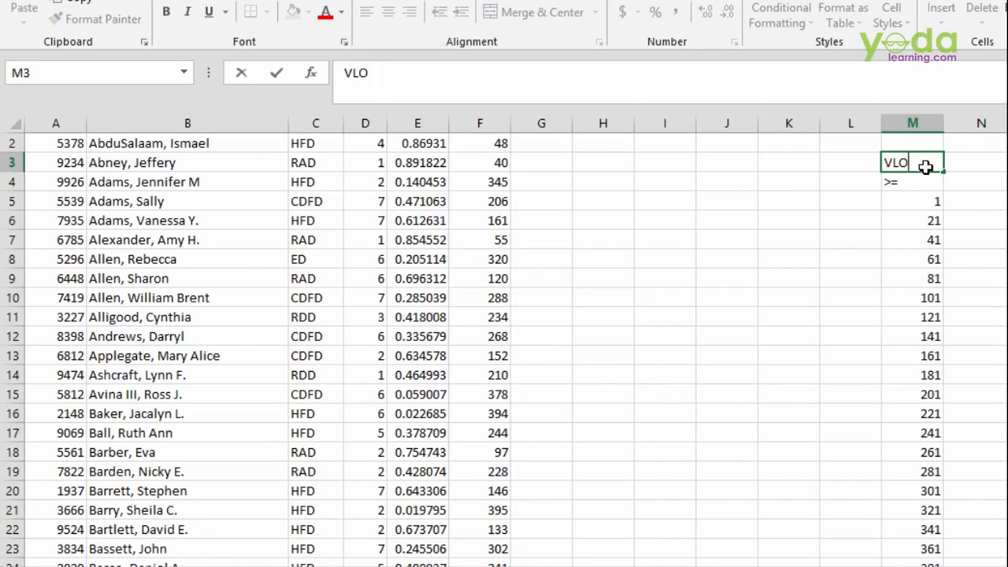
{"action": "type", "text": "OKUP"}
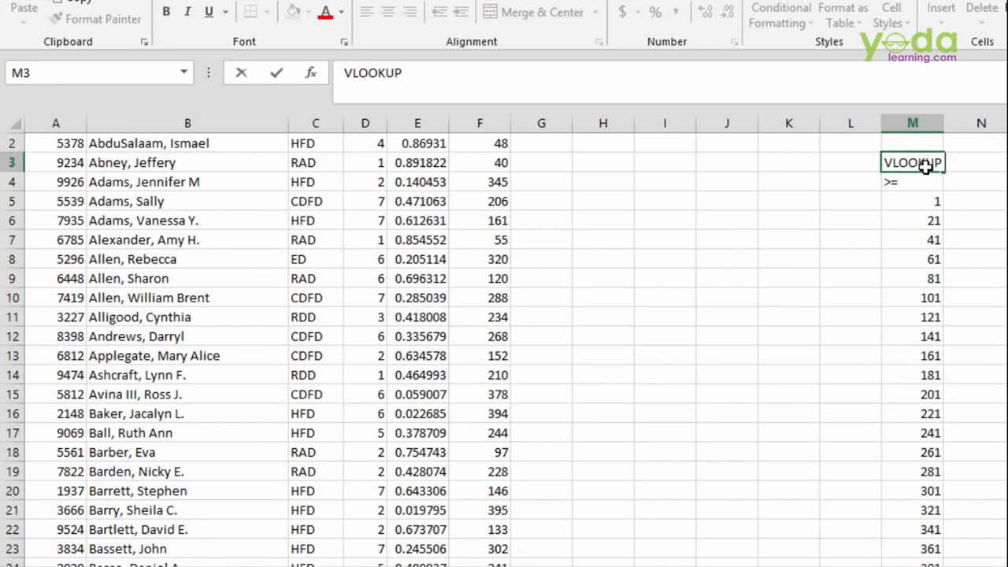
{"action": "type", "text": " w. TRUE"}
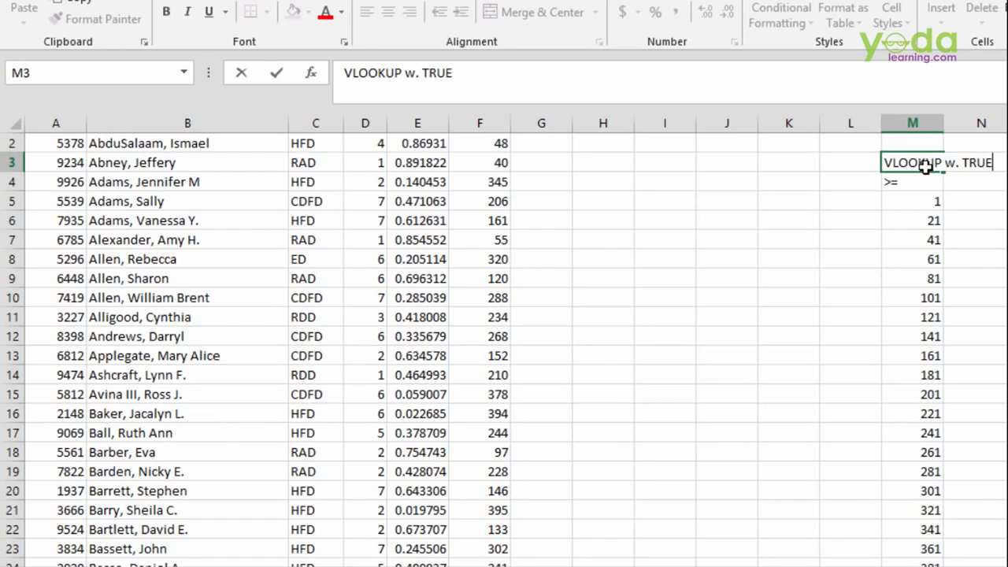
{"action": "key", "text": "Tab"}
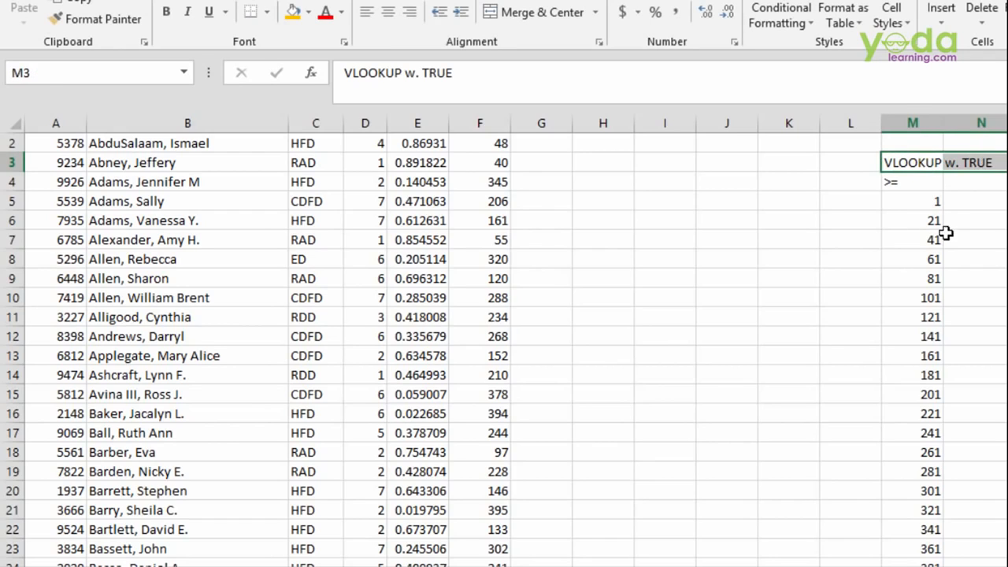
Enter Group 1 in cell N5 and fill the numbered group series down column N beside the threshold values
{"action": "left_click_drag", "start_coordinate": [933, 202], "coordinate": [977, 356]}
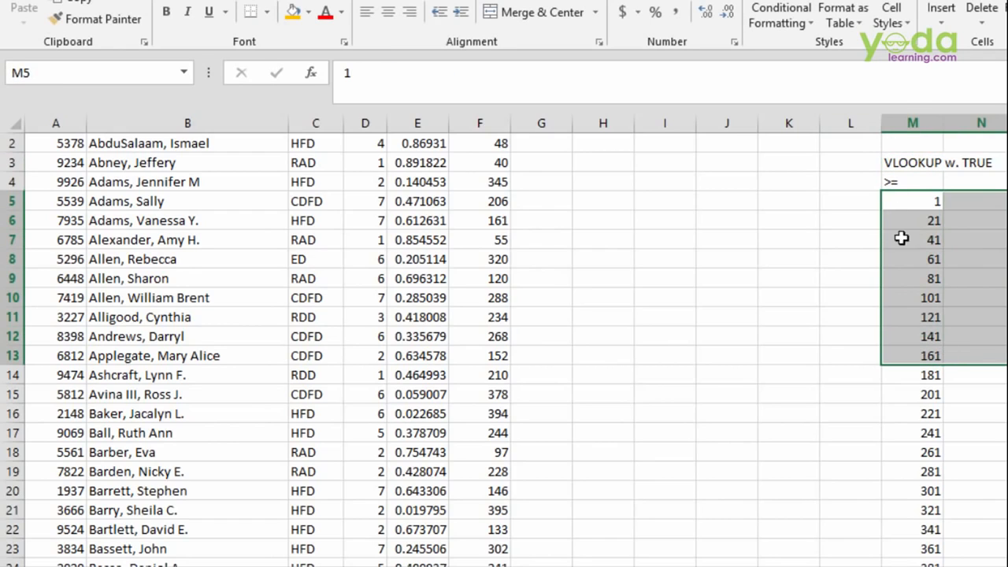
{"action": "left_click", "coordinate": [975, 197]}
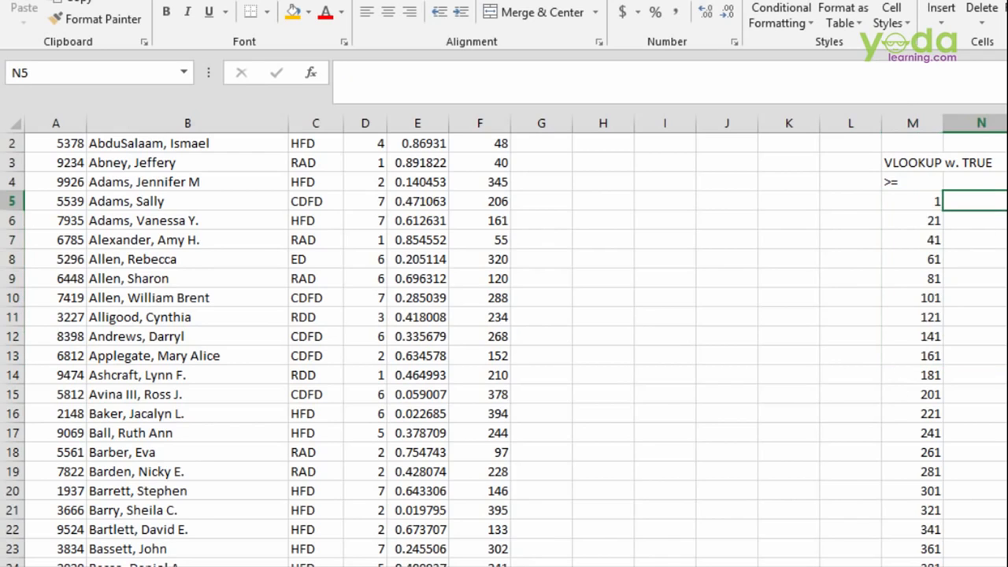
{"action": "type", "text": "grp"}
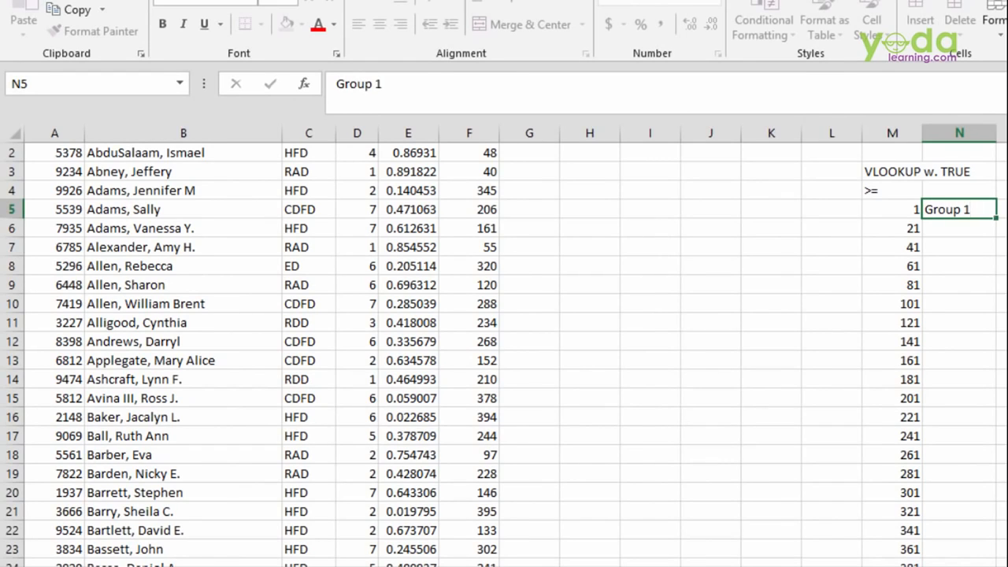
{"action": "double_click", "coordinate": [996, 218]}
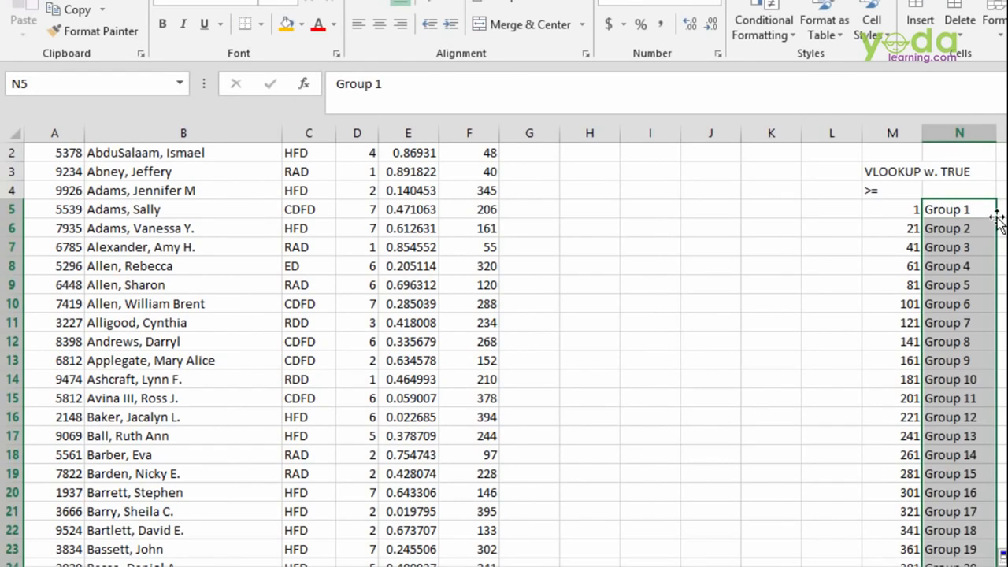
Enter the header Grp Name in cell N4 above the group labels
{"action": "left_click", "coordinate": [968, 190]}
{"action": "type", "text": "grp Name"}
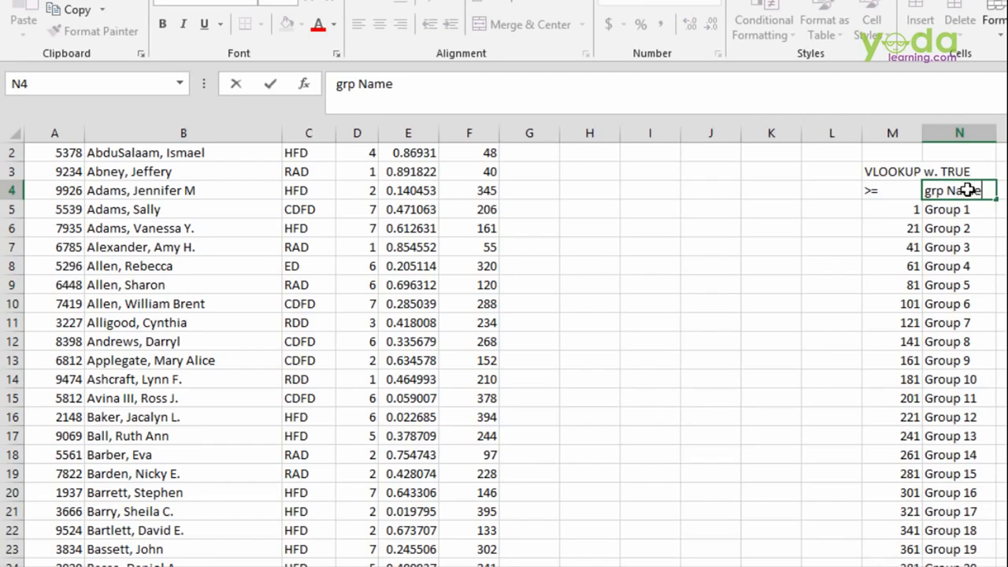
{"action": "key", "text": "Tab"}
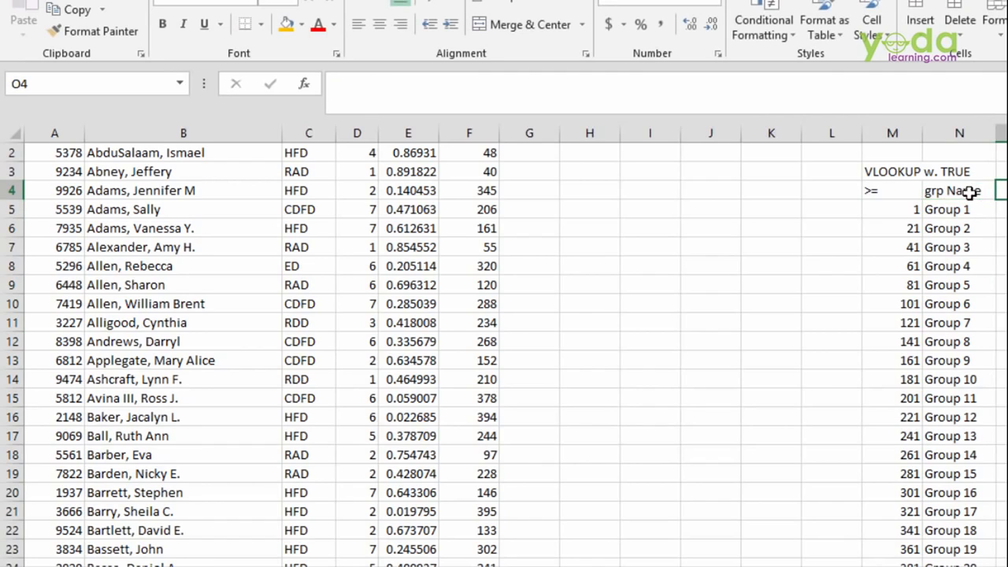
{"action": "left_click", "coordinate": [929, 191]}
{"action": "type", "text": "G"}
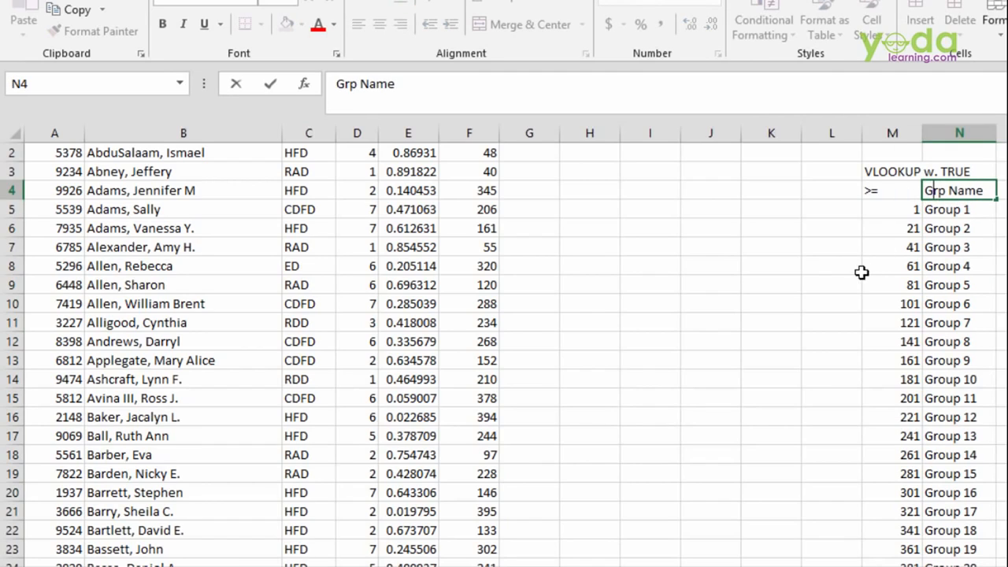
{"action": "left_click", "coordinate": [863, 272]}
Enter =VLOOKUP(F2,$M$5:$N$25,2,1) in cell G2 to look up the group for the first record's rank
{"action": "scroll", "coordinate": [582, 168], "scroll_direction": "up", "scroll_amount": 1}
{"action": "left_click", "coordinate": [533, 166]}
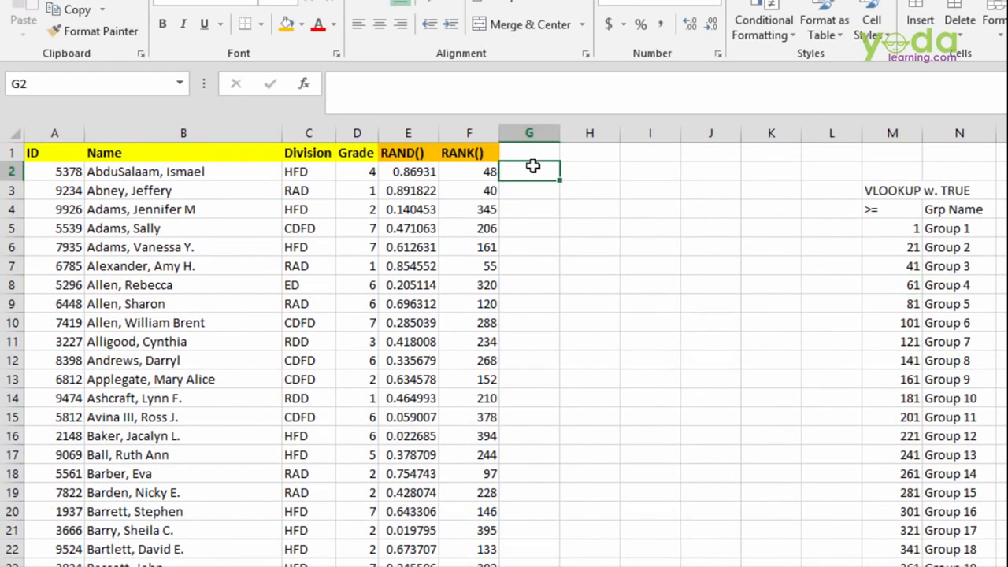
{"action": "type", "text": "=VLOOKUP("}
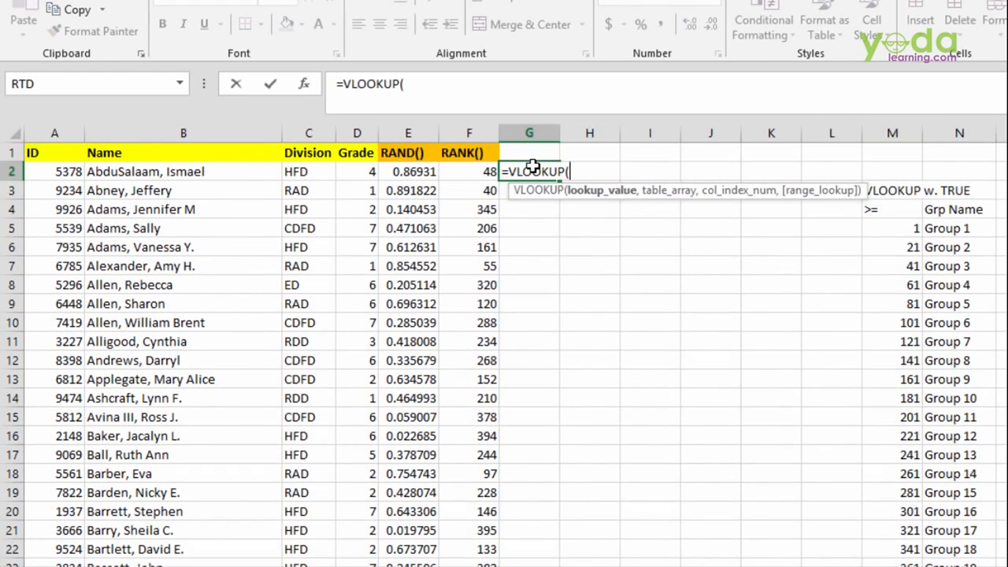
{"action": "left_click", "coordinate": [470, 171]}
{"action": "type", "text": ","}
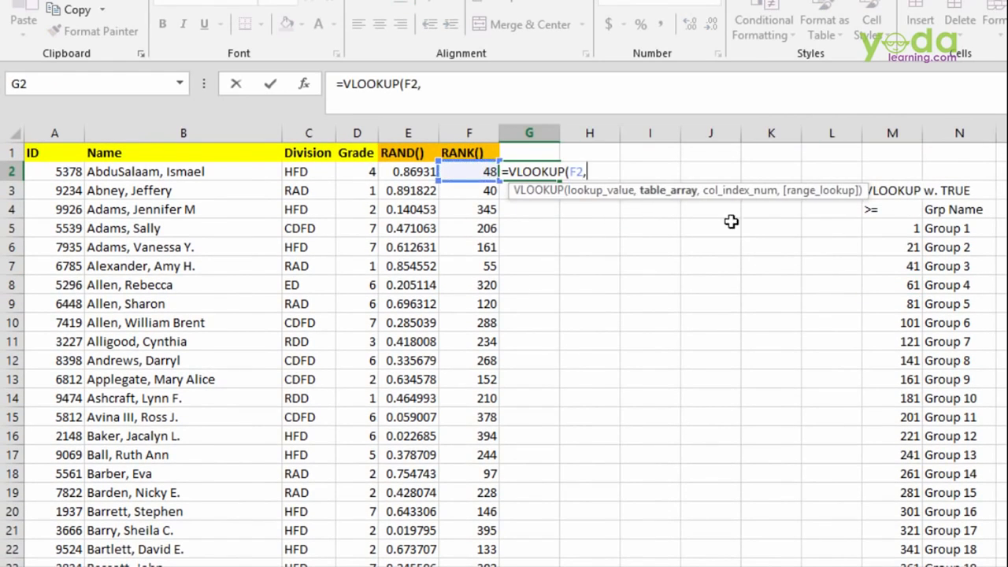
{"action": "left_click", "coordinate": [901, 210]}
{"action": "key", "text": "Right"}
{"action": "key", "text": "Left"}
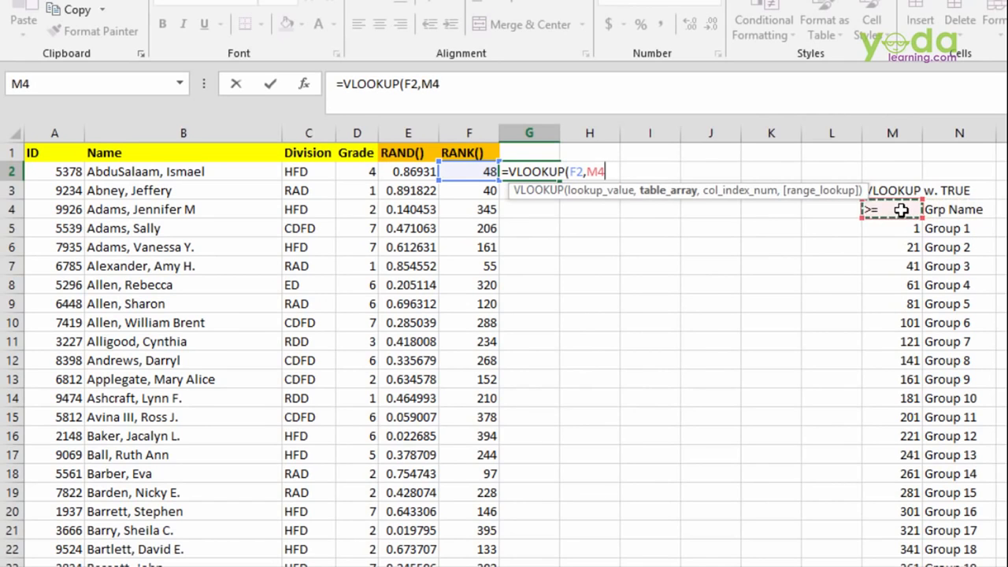
{"action": "key", "text": "Down"}
{"action": "key", "text": "shift+Right"}
{"action": "key", "text": "ctrl+shift+Down"}
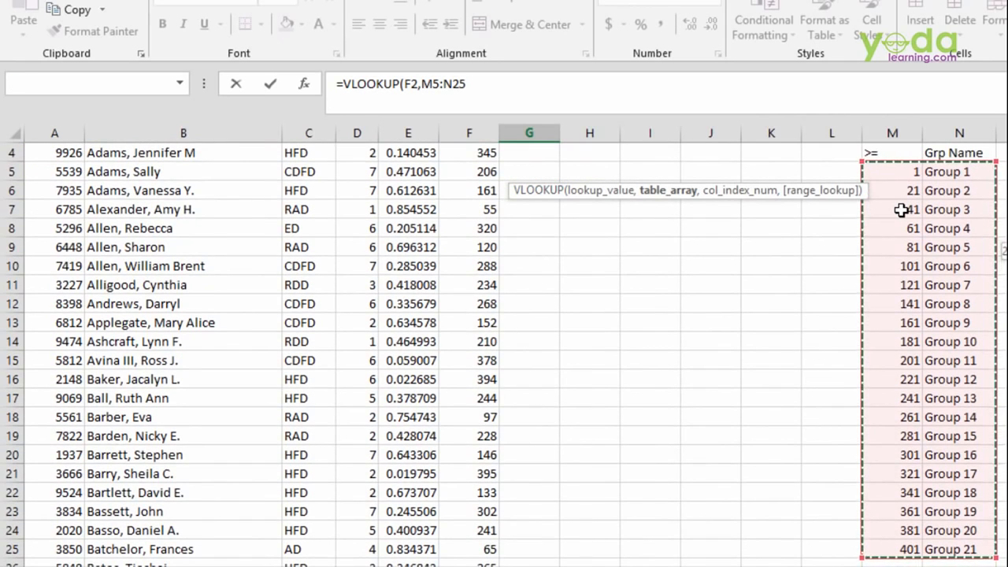
{"action": "key", "text": "F4"}
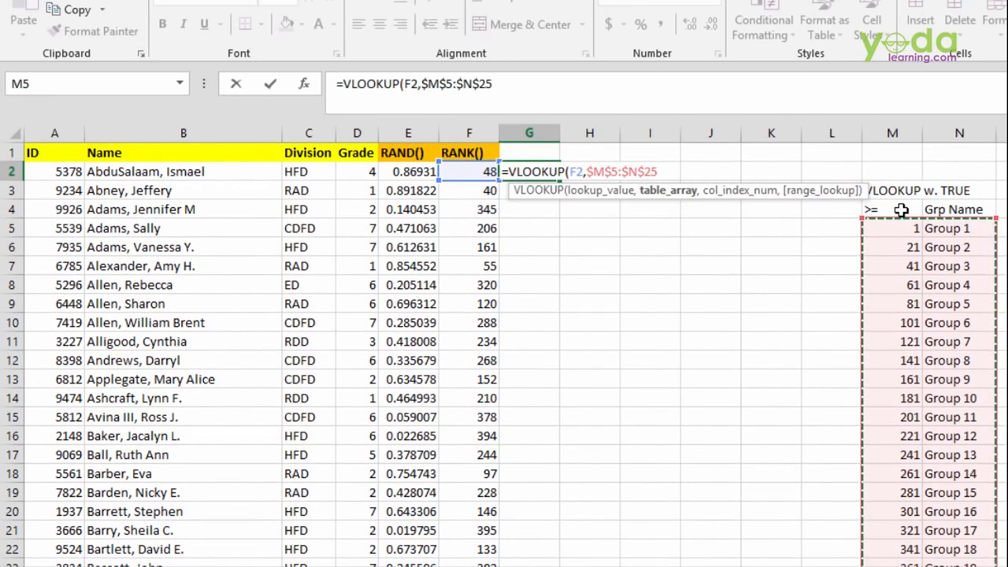
{"action": "type", "text": ",2"}
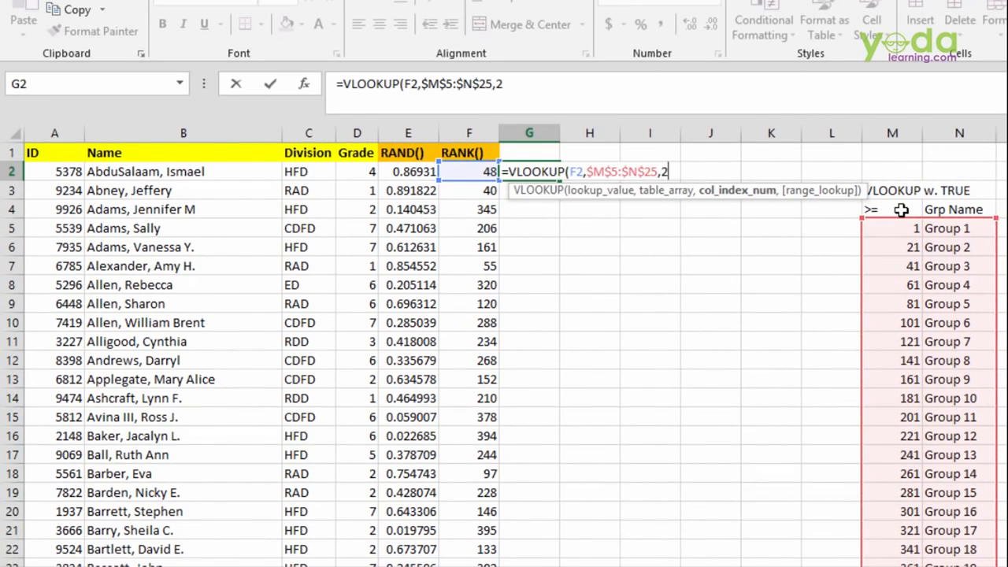
{"action": "type", "text": ",1"}
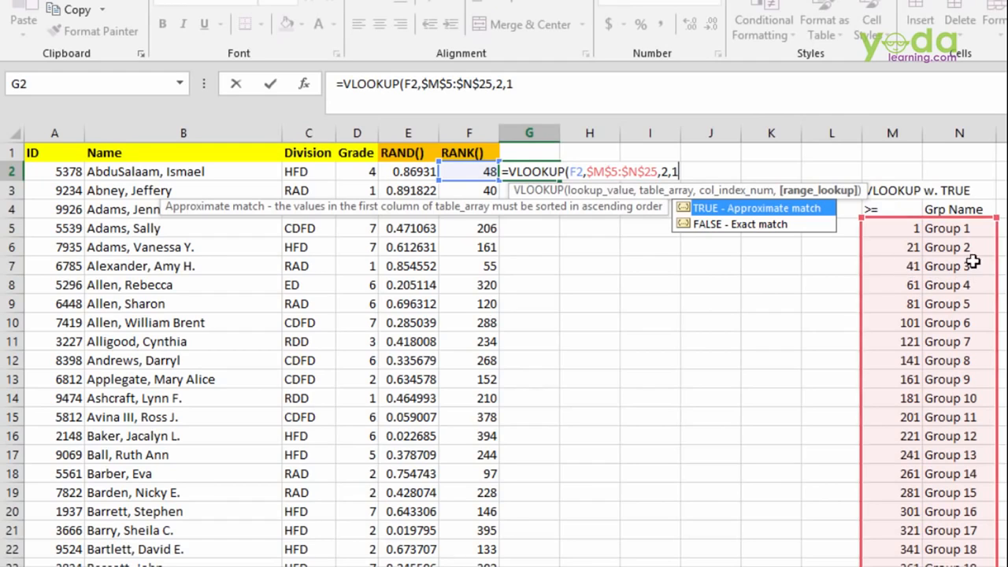
{"action": "key", "text": "Return"}
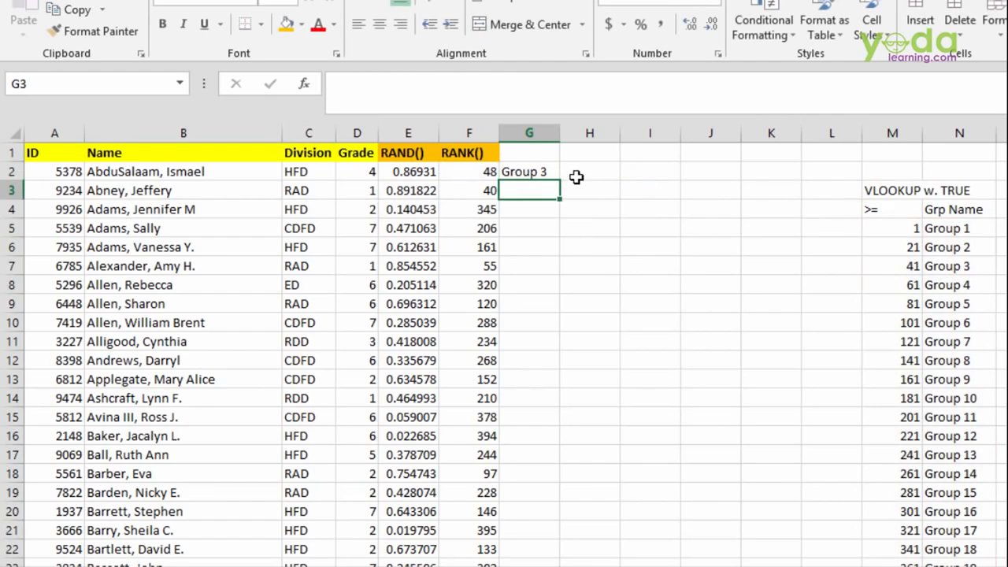
Fill the VLOOKUP formula from G2 down column G for all the records
{"action": "left_click", "coordinate": [557, 174]}
{"action": "left_click", "coordinate": [565, 175]}
{"action": "left_click", "coordinate": [522, 170]}
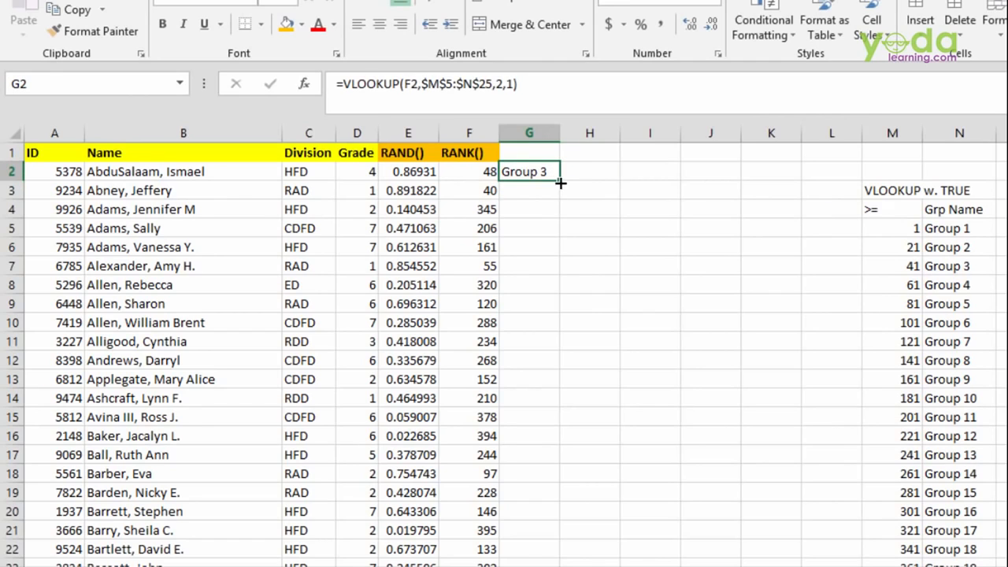
{"action": "double_click", "coordinate": [559, 181]}
Enter the header Group Names in cell G1 and widen column G to fit it
{"action": "left_click", "coordinate": [535, 152]}
{"action": "type", "text": "G"}
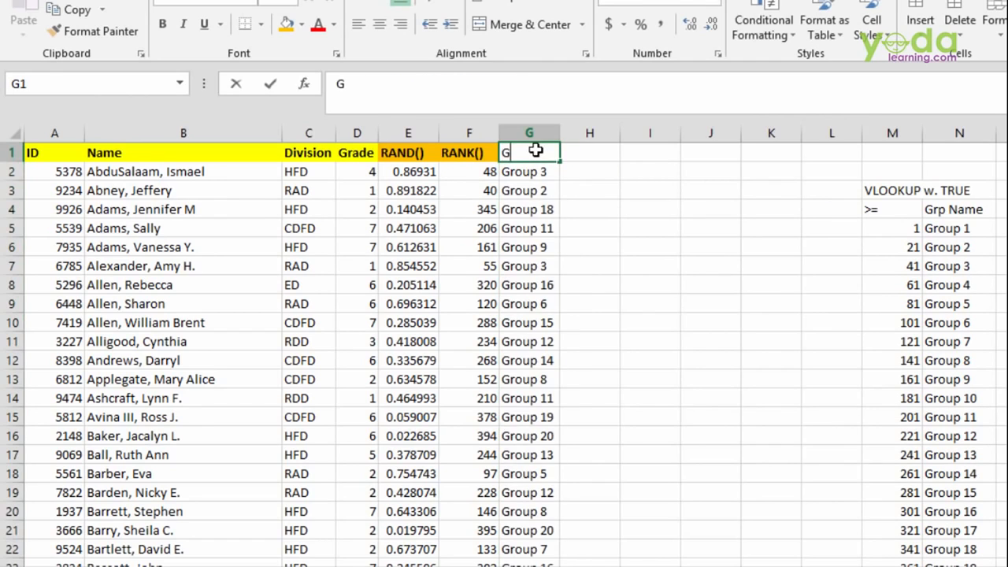
{"action": "type", "text": "roup"}
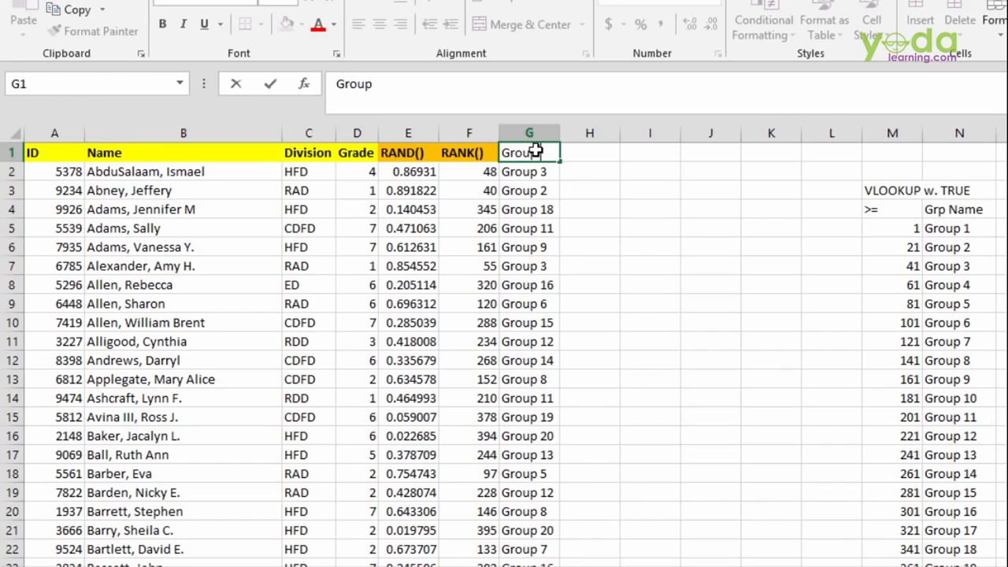
{"action": "type", "text": " Names"}
{"action": "key", "text": "Tab"}
{"action": "left_click_drag", "start_coordinate": [559, 131], "coordinate": [587, 132]}
{"action": "left_click", "coordinate": [501, 284]}
Apply a blue fill color to the Group Names header cell
{"action": "left_click", "coordinate": [524, 155]}
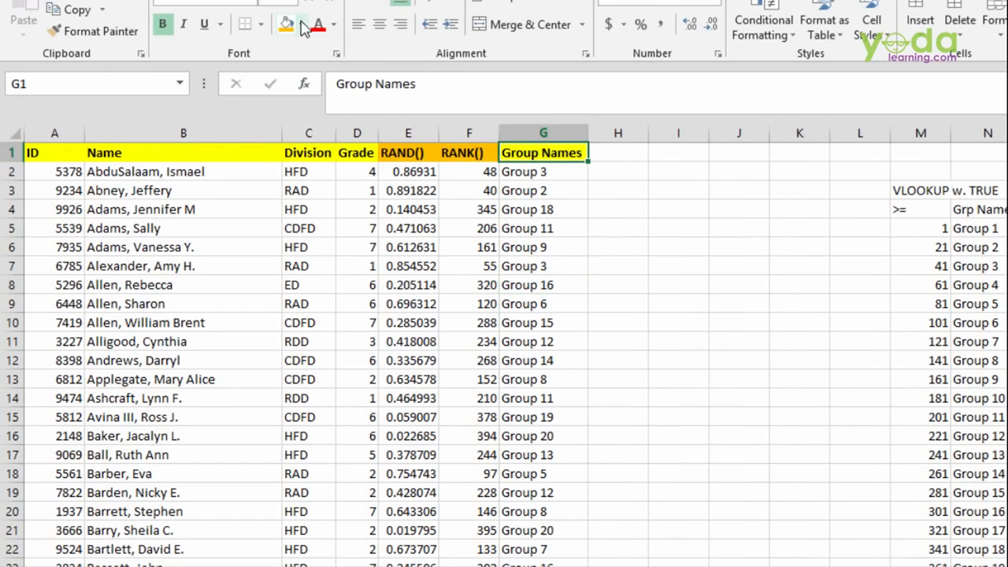
{"action": "left_click", "coordinate": [301, 25]}
{"action": "left_click", "coordinate": [386, 170]}
Insert a PivotTable on a new worksheet from the whole employee data range
{"action": "left_click", "coordinate": [462, 245]}
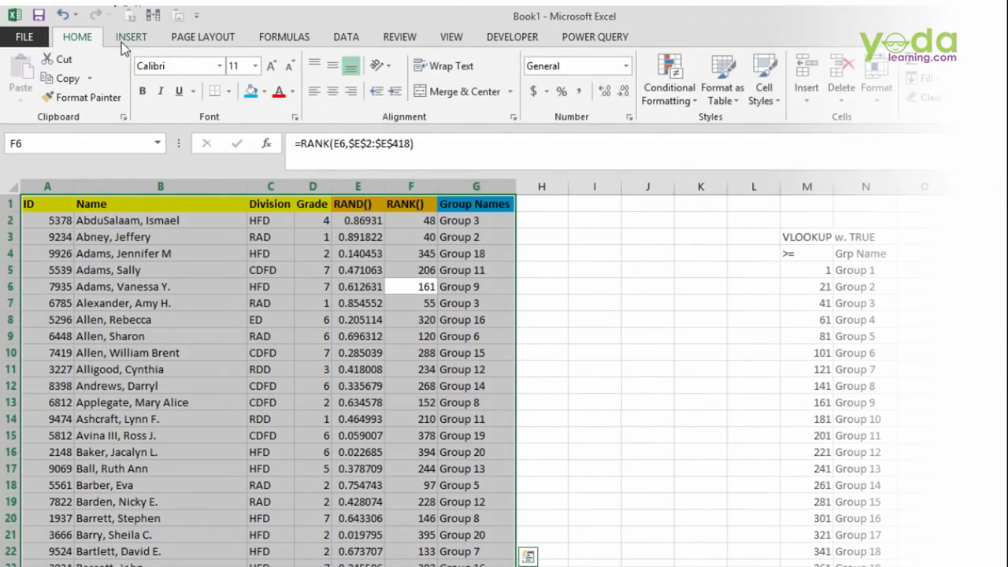
{"action": "left_click", "coordinate": [130, 36]}
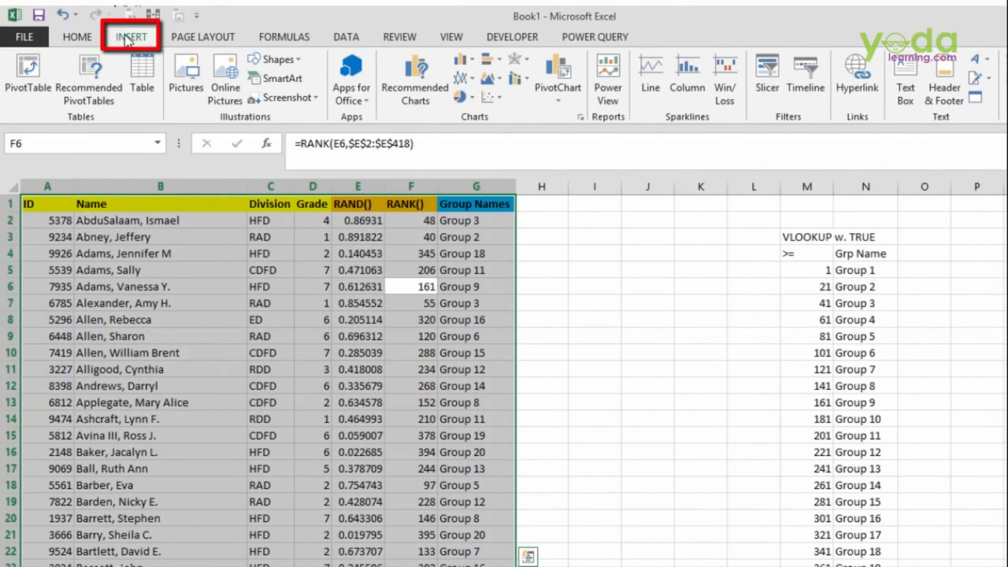
{"action": "left_click", "coordinate": [31, 74]}
{"action": "left_click", "coordinate": [441, 442]}
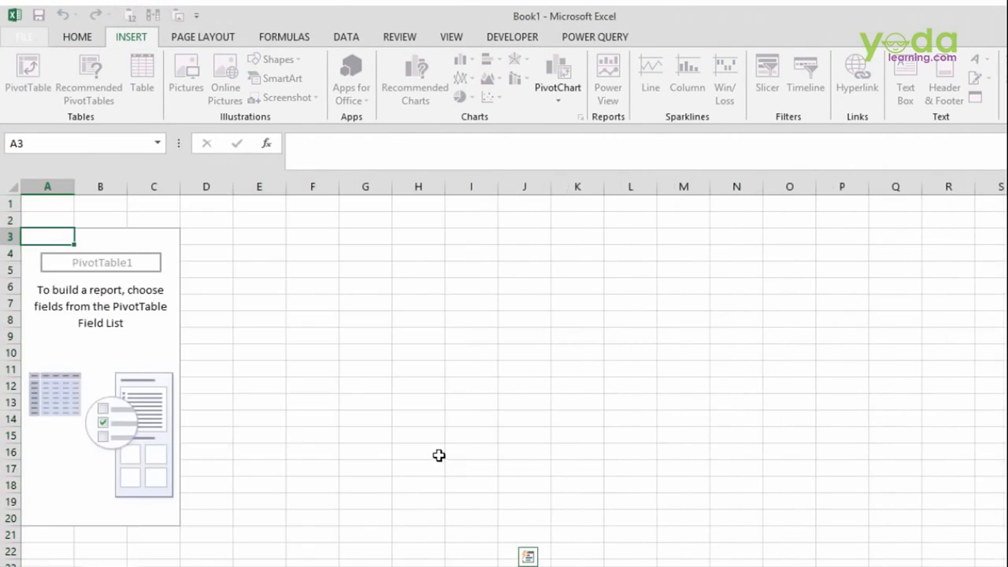
Enable Classic PivotTable layout in the display options of the new PivotTable
{"action": "right_click", "coordinate": [110, 274]}
{"action": "left_click", "coordinate": [176, 349]}
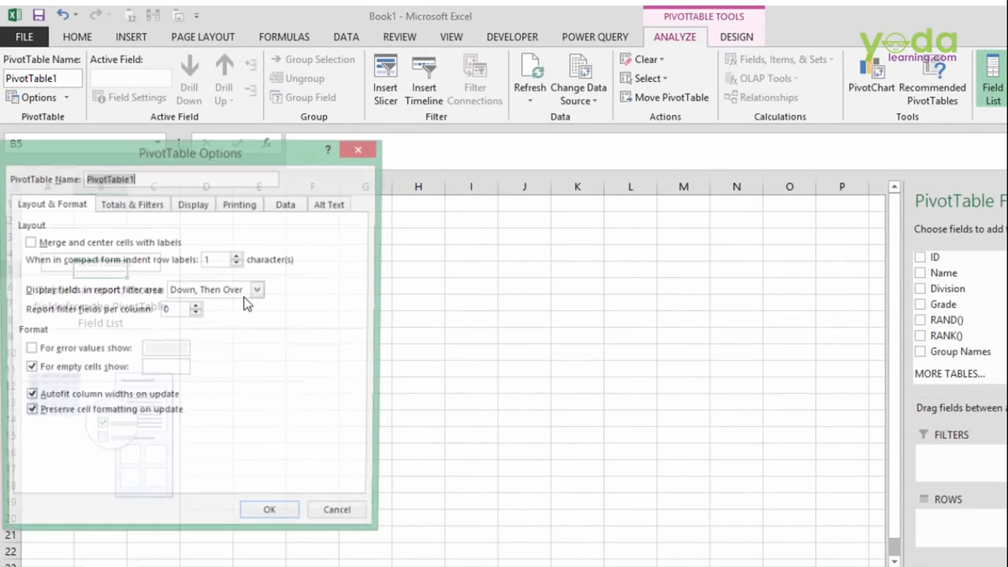
{"action": "left_click", "coordinate": [193, 204]}
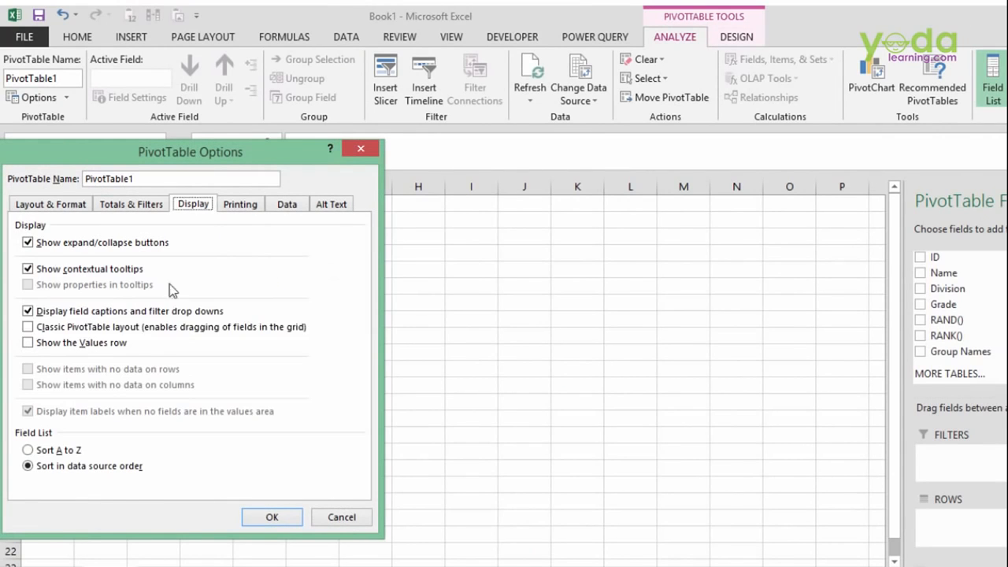
{"action": "left_click", "coordinate": [79, 326]}
{"action": "left_click", "coordinate": [271, 520]}
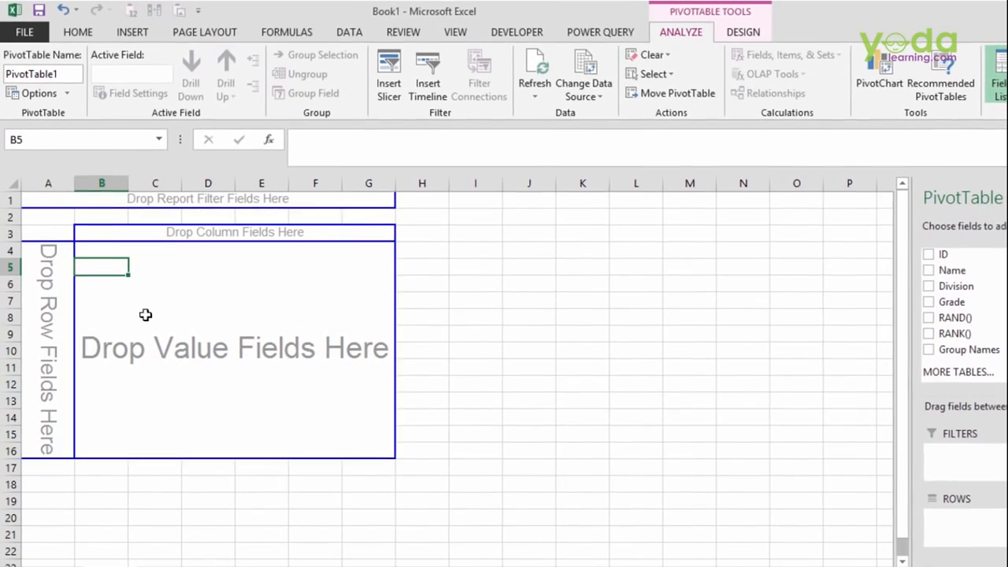
Add Group Names as the PivotTable's row field and Name as its value field, and check the count for each group
{"action": "left_click_drag", "start_coordinate": [937, 352], "coordinate": [38, 286]}
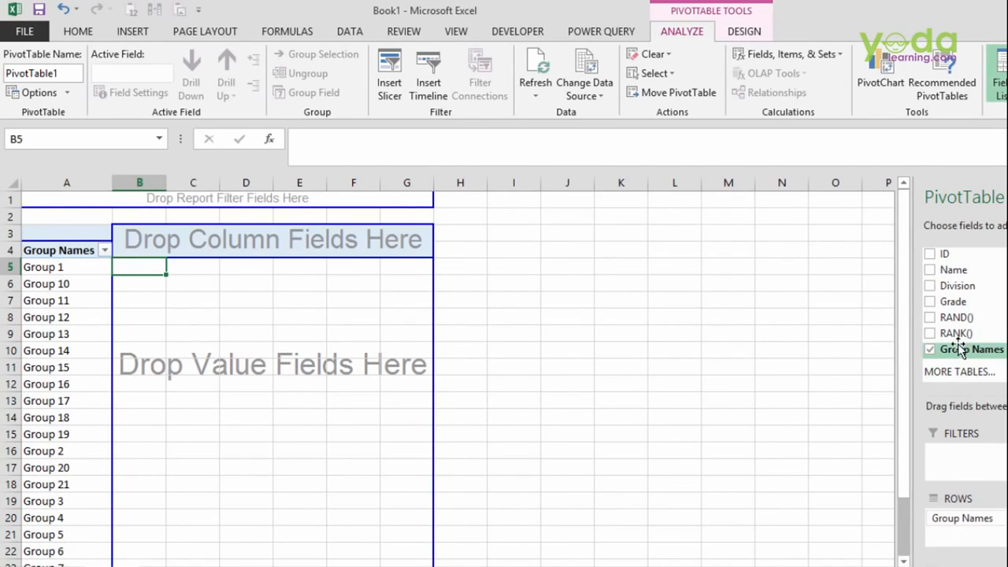
{"action": "left_click_drag", "start_coordinate": [949, 270], "coordinate": [158, 339]}
{"action": "scroll", "coordinate": [153, 337], "scroll_direction": "down", "scroll_amount": 3}
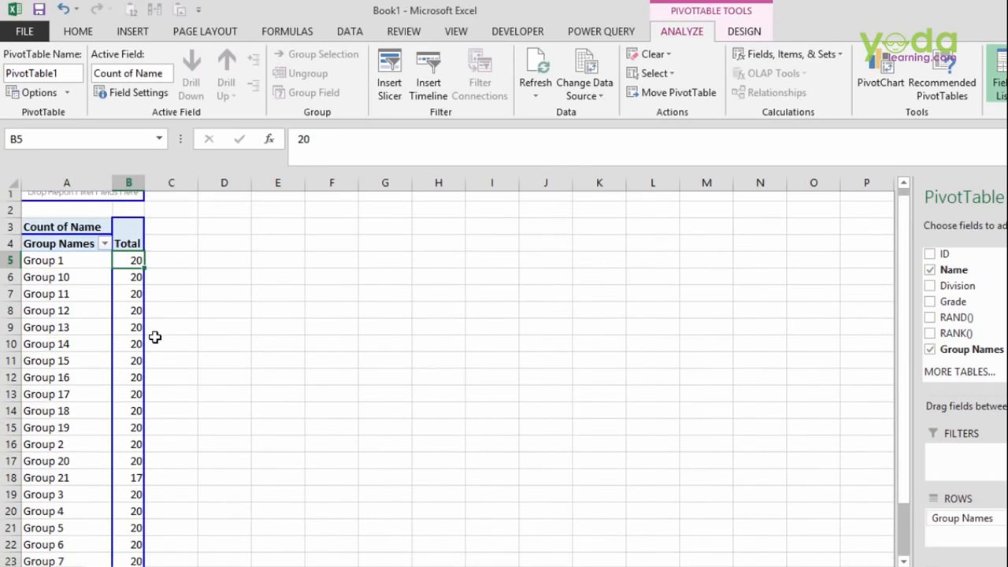
{"action": "scroll", "coordinate": [135, 449], "scroll_direction": "up", "scroll_amount": 2}
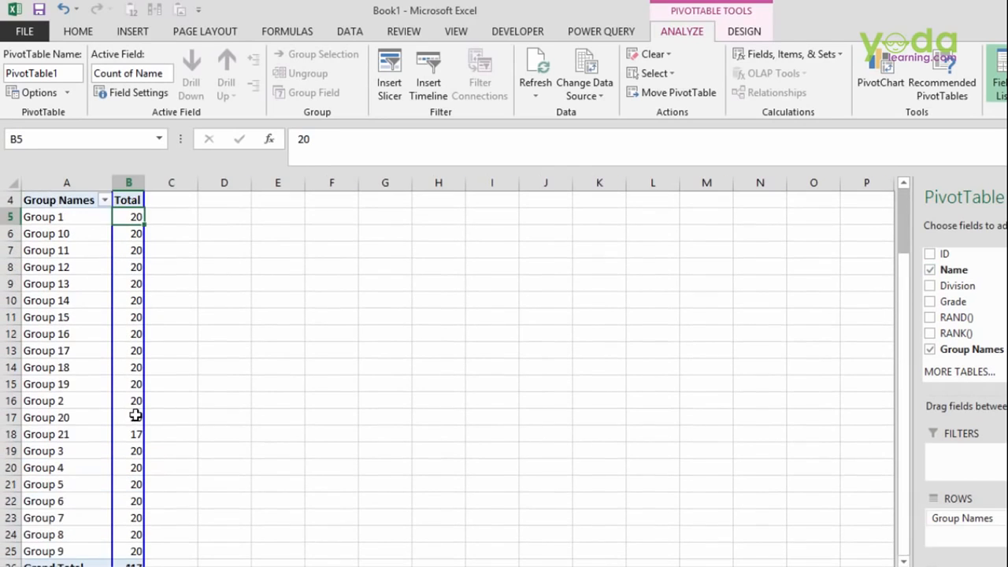
{"action": "left_click", "coordinate": [135, 434]}
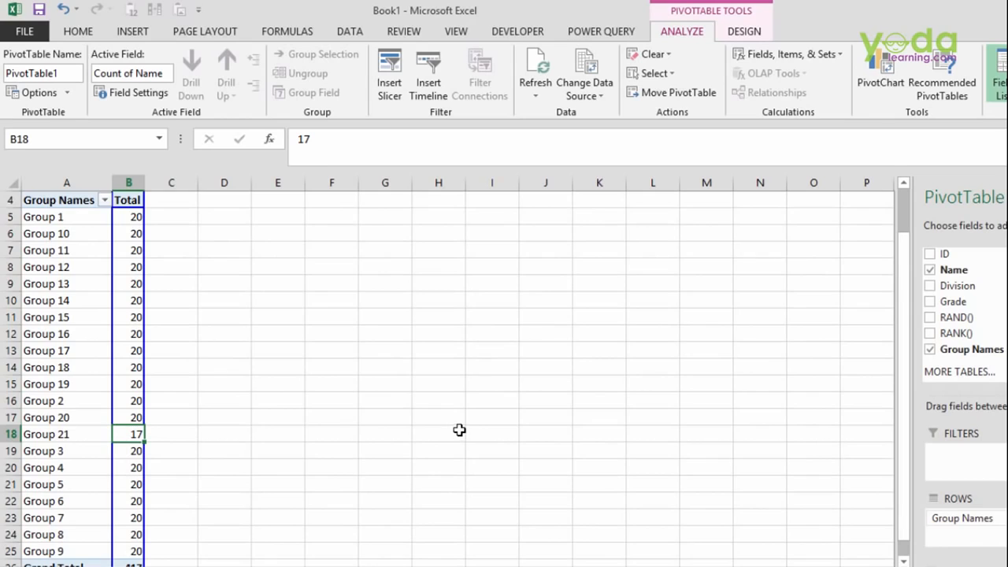
{"action": "scroll", "coordinate": [459, 430], "scroll_direction": "up", "scroll_amount": 1}
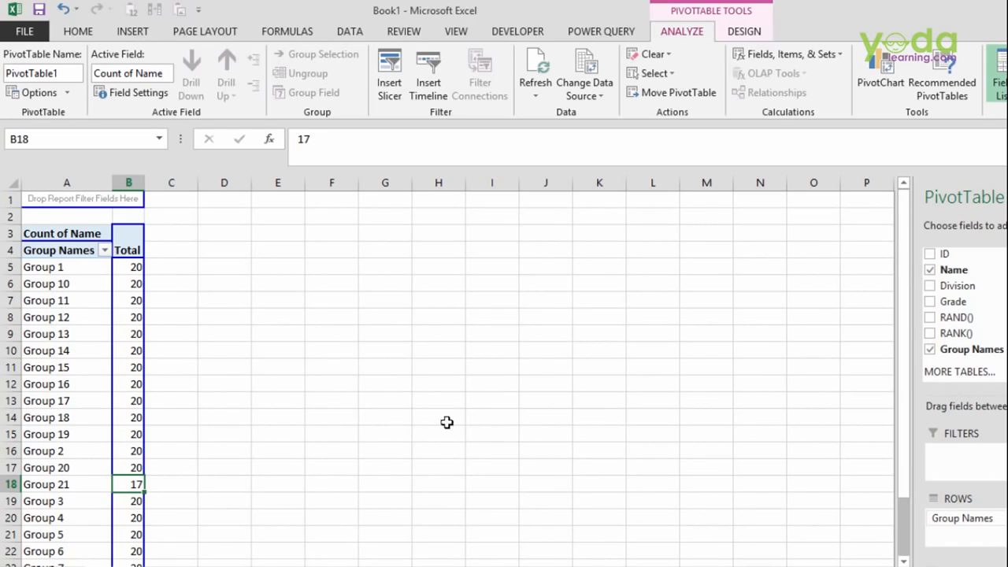
Enter Group 1 in cell I5 and fill the numbered group series down column I alongside the PivotTable rows
{"action": "left_click", "coordinate": [479, 268]}
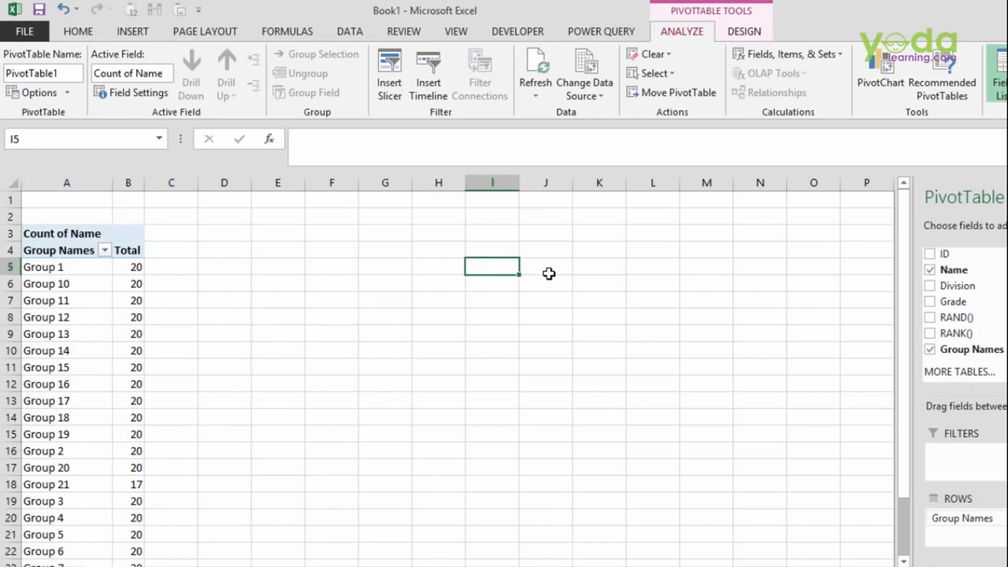
{"action": "type", "text": "Gro"}
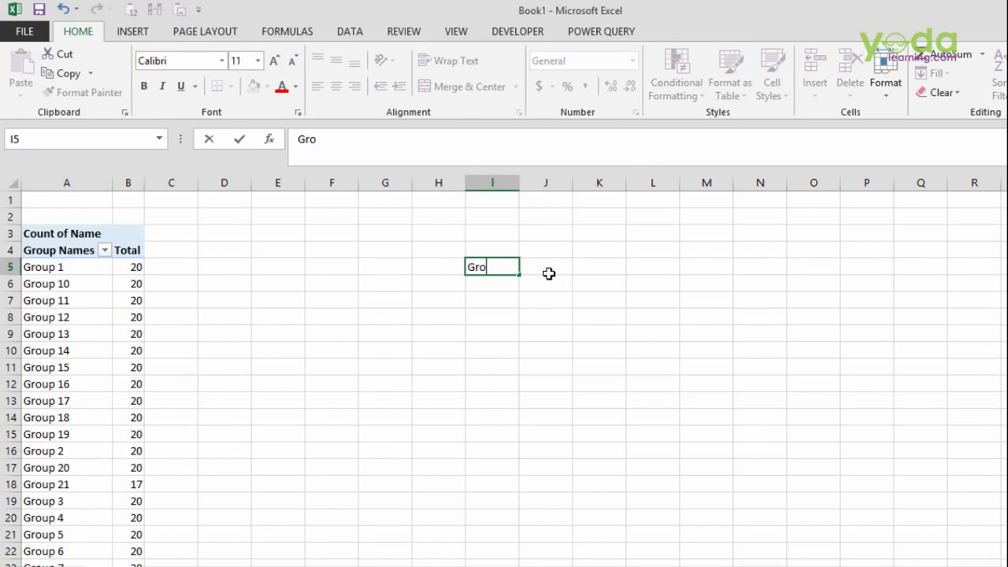
{"action": "type", "text": "up 1"}
{"action": "left_click", "coordinate": [549, 273]}
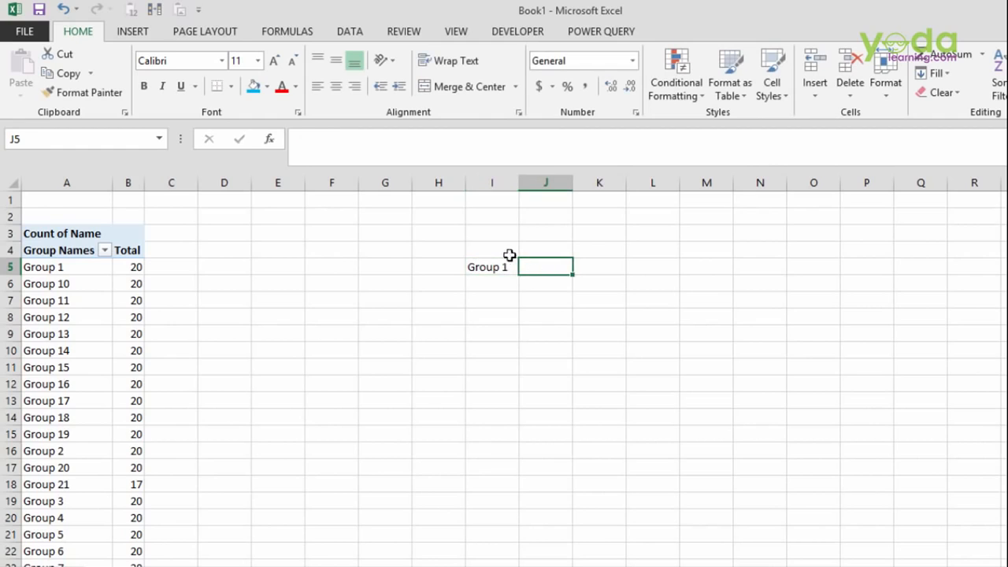
{"action": "left_click", "coordinate": [512, 261]}
{"action": "left_click_drag", "start_coordinate": [519, 274], "coordinate": [531, 537]}
{"action": "scroll", "coordinate": [520, 512], "scroll_direction": "down", "scroll_amount": 3}
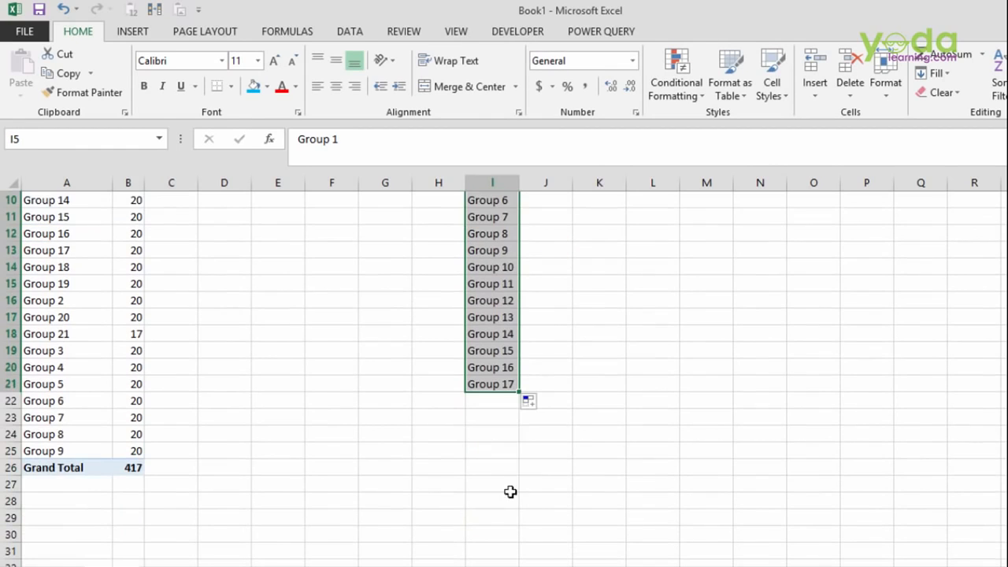
{"action": "left_click", "coordinate": [508, 385]}
{"action": "left_click_drag", "start_coordinate": [520, 392], "coordinate": [529, 459]}
Copy the complete series of group names in column I
{"action": "left_click", "coordinate": [502, 382]}
{"action": "scroll", "coordinate": [490, 353], "scroll_direction": "up", "scroll_amount": 3}
{"action": "left_click", "coordinate": [491, 331]}
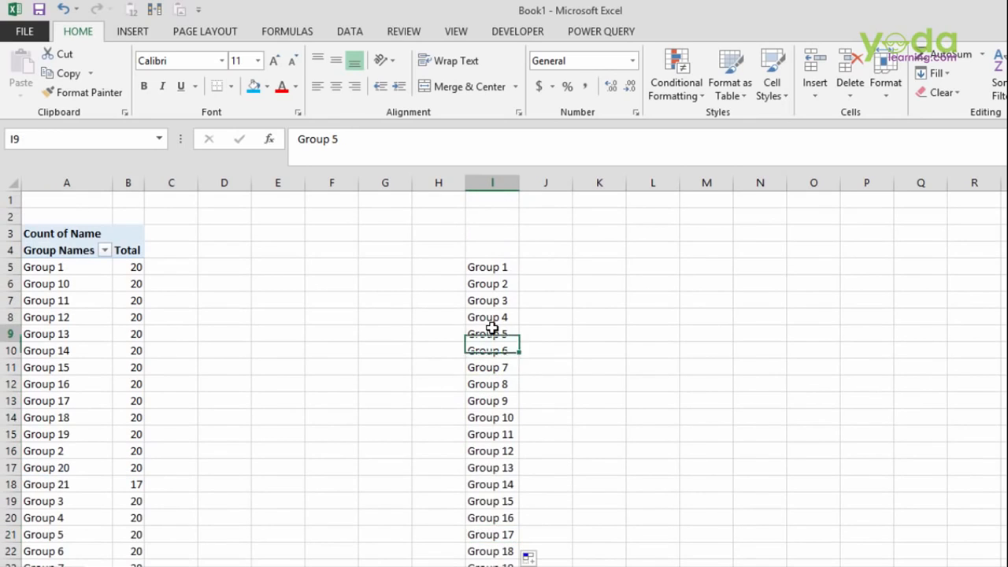
{"action": "key", "text": "ctrl+a"}
{"action": "key", "text": "ctrl+c"}
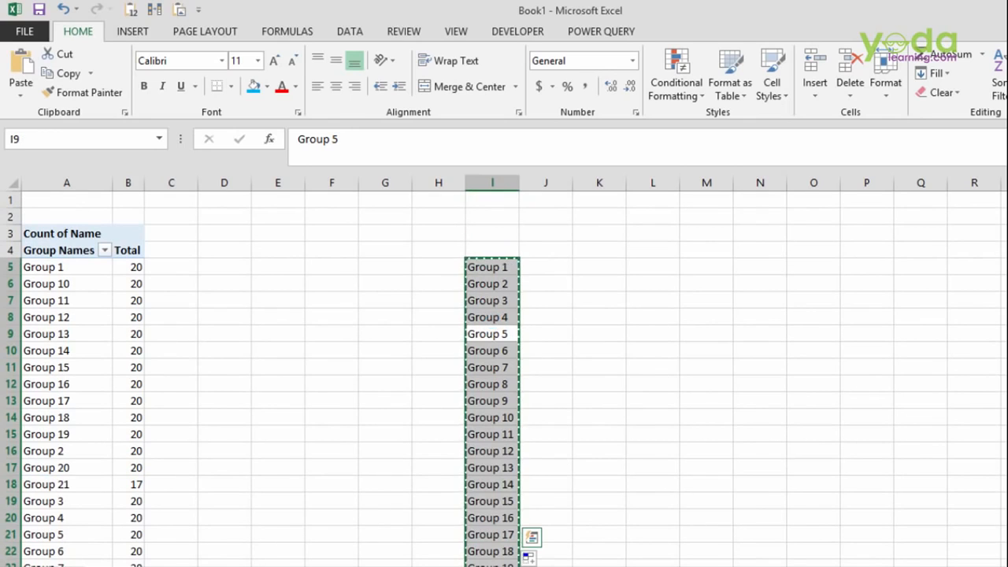
Switch to Notepad, paste the copied group names as plain text, remove the trailing blank line, and copy the whole list
{"action": "left_click", "coordinate": [197, 565]}
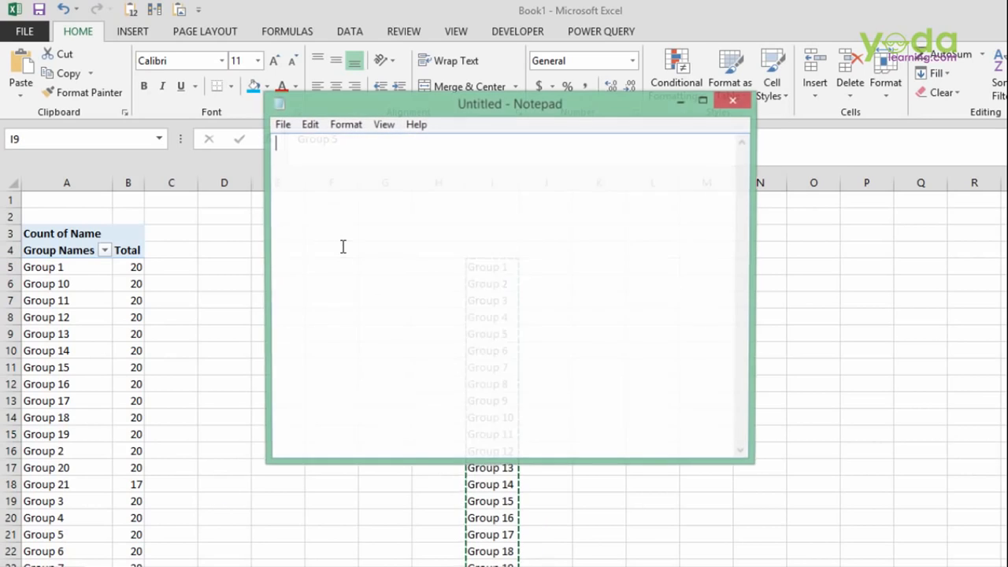
{"action": "left_click", "coordinate": [682, 101]}
{"action": "left_click", "coordinate": [196, 565]}
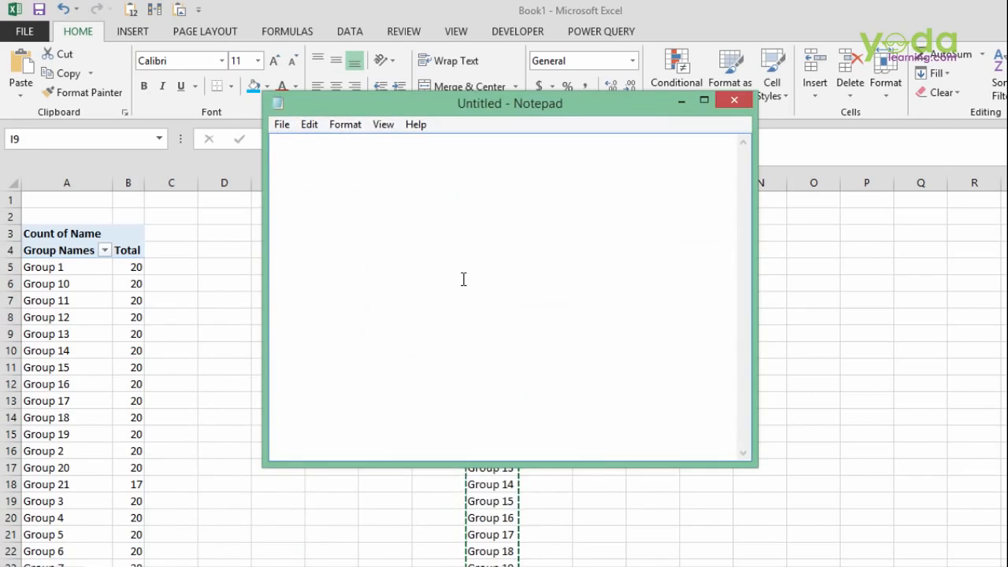
{"action": "key", "text": "ctrl+v"}
{"action": "key", "text": "BackSpace"}
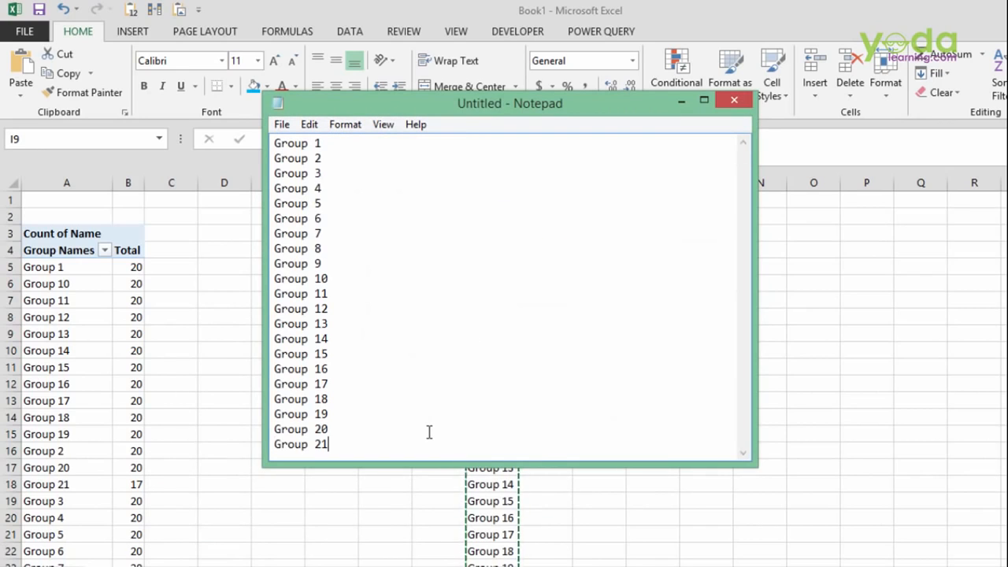
{"action": "key", "text": "ctrl+a"}
{"action": "key", "text": "ctrl+c"}
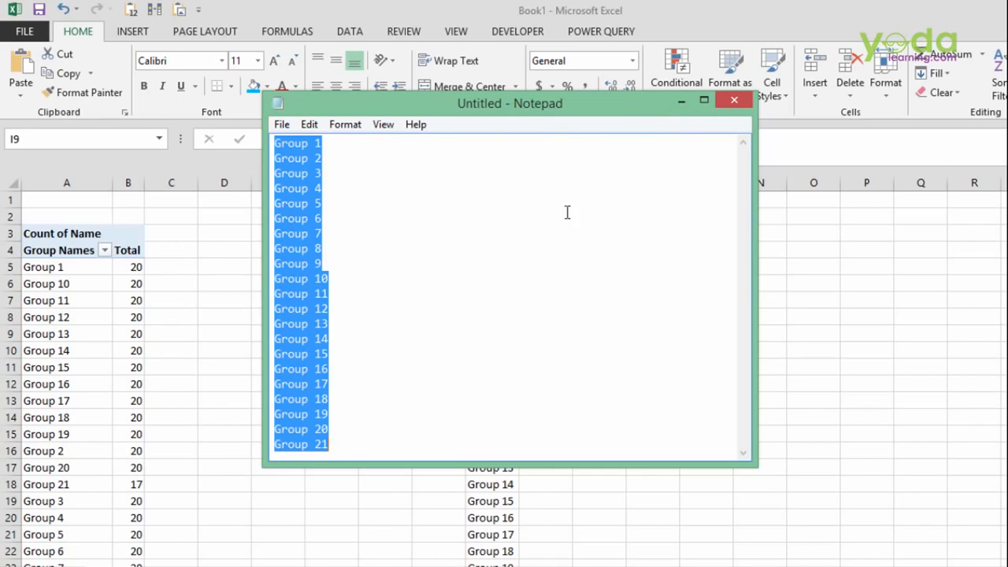
{"action": "left_click", "coordinate": [681, 100]}
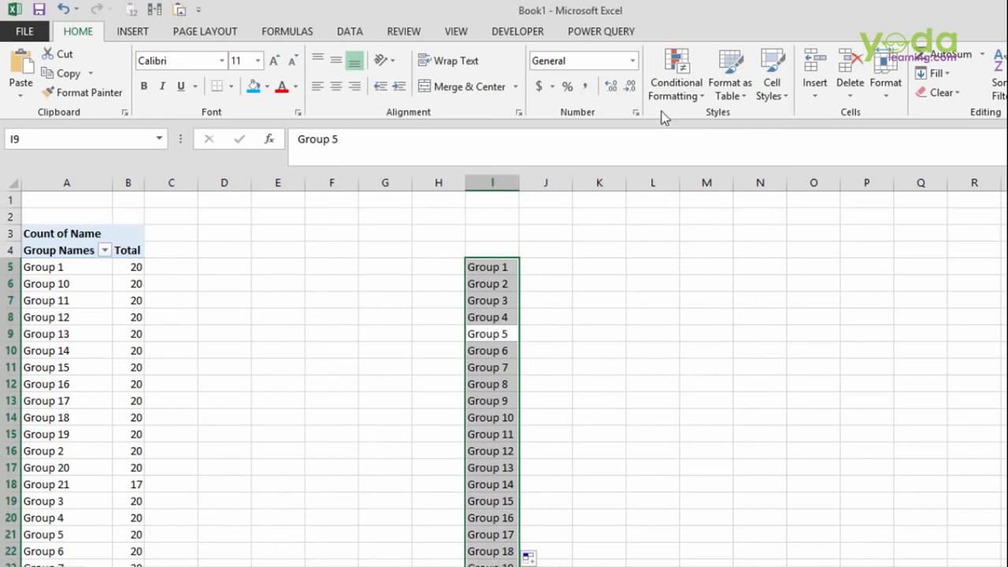
In Excel, add the copied Group 1 to Group 21 entries as a new custom list and sort column I by it
{"action": "left_click", "coordinate": [350, 32]}
{"action": "left_click", "coordinate": [373, 77]}
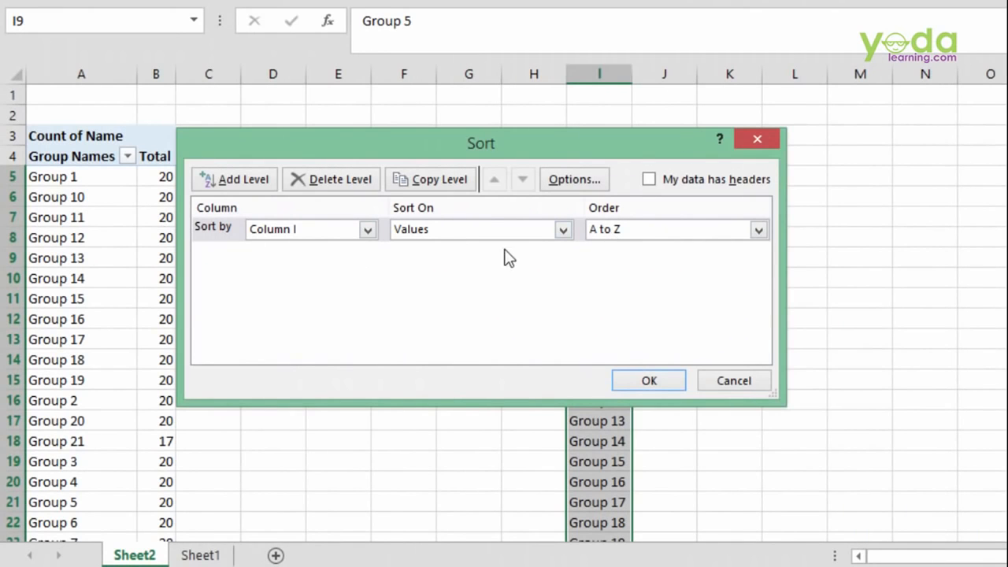
{"action": "left_click", "coordinate": [630, 228]}
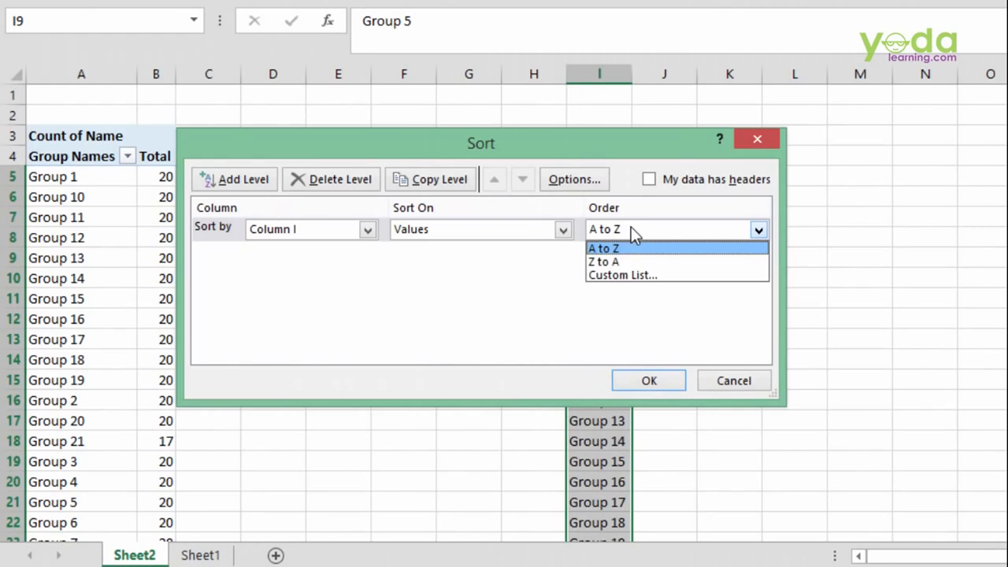
{"action": "left_click", "coordinate": [617, 276]}
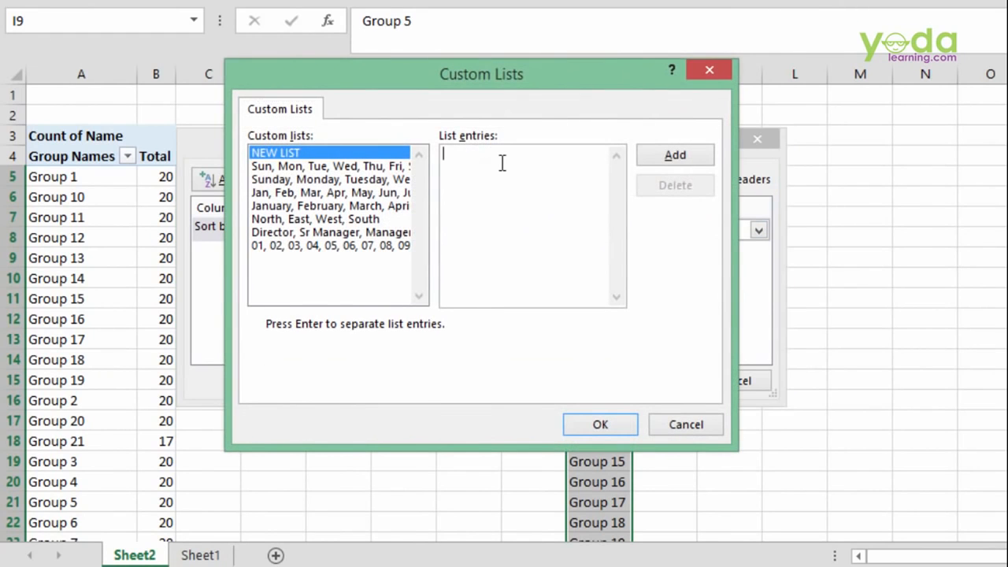
{"action": "key", "text": "ctrl+v"}
{"action": "left_click_drag", "start_coordinate": [615, 223], "coordinate": [623, 292]}
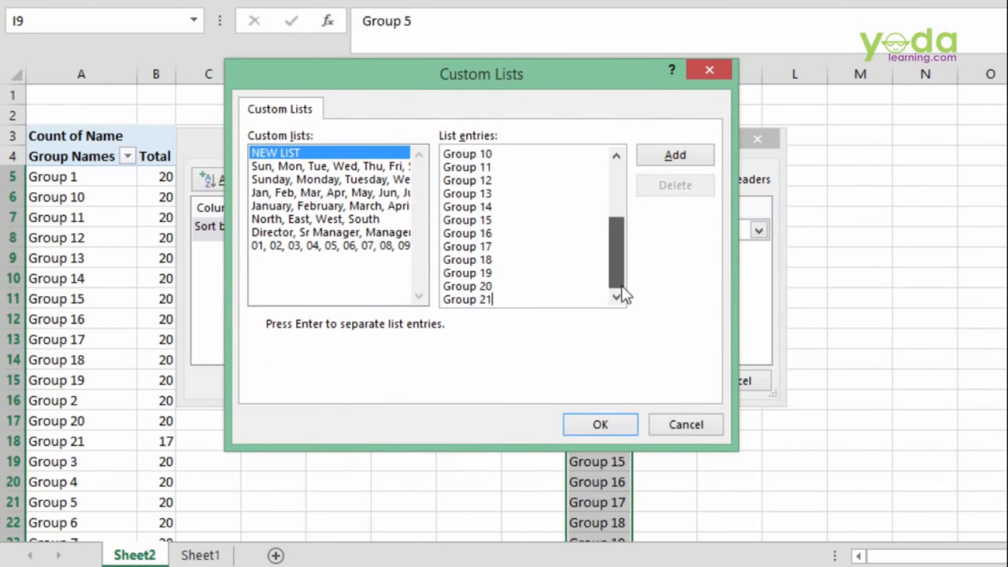
{"action": "left_click", "coordinate": [672, 154]}
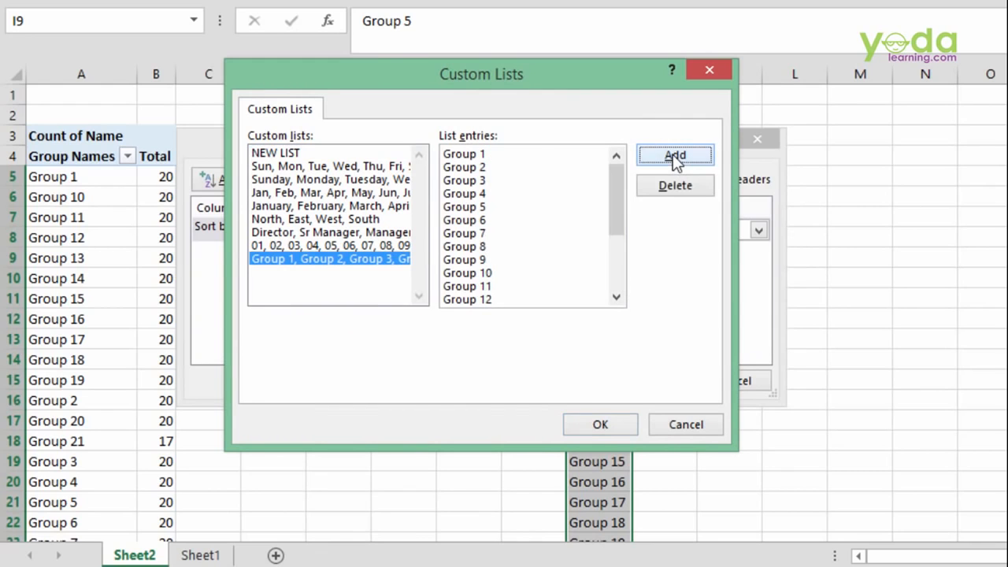
{"action": "left_click", "coordinate": [611, 428]}
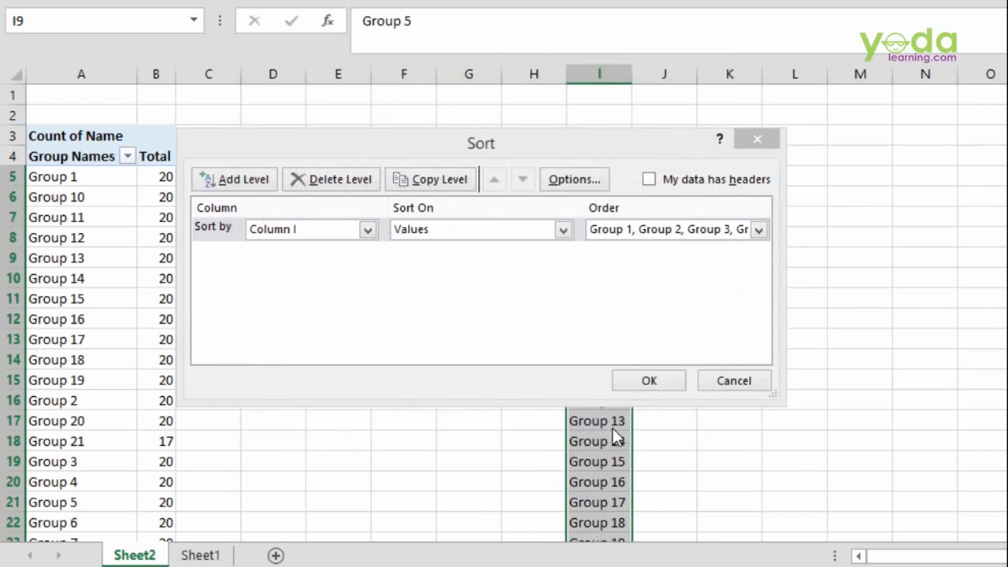
{"action": "left_click", "coordinate": [657, 381]}
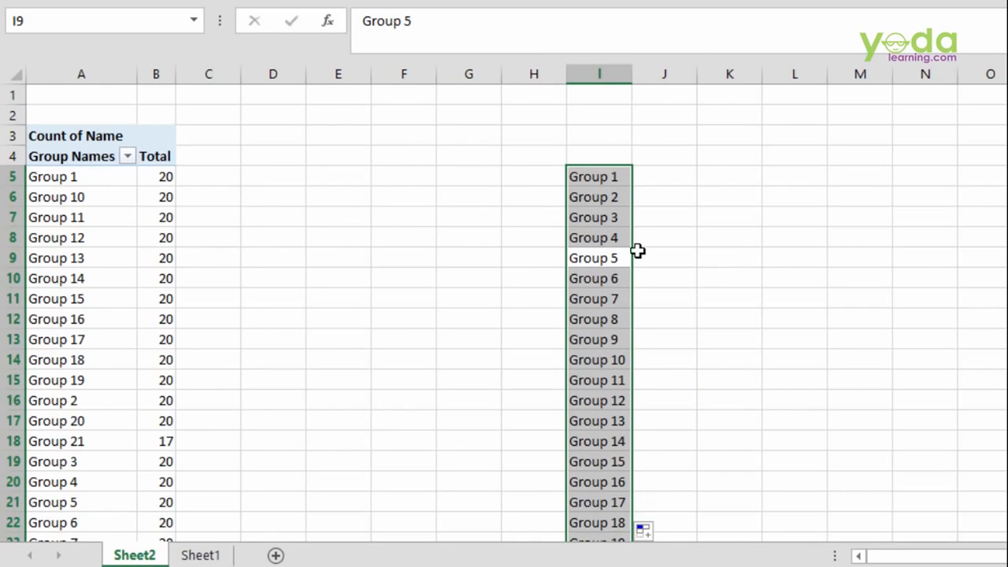
Sort the PivotTable's Group Names row field from A to Z and check the order of the groups
{"action": "left_click", "coordinate": [87, 177]}
{"action": "right_click", "coordinate": [87, 178]}
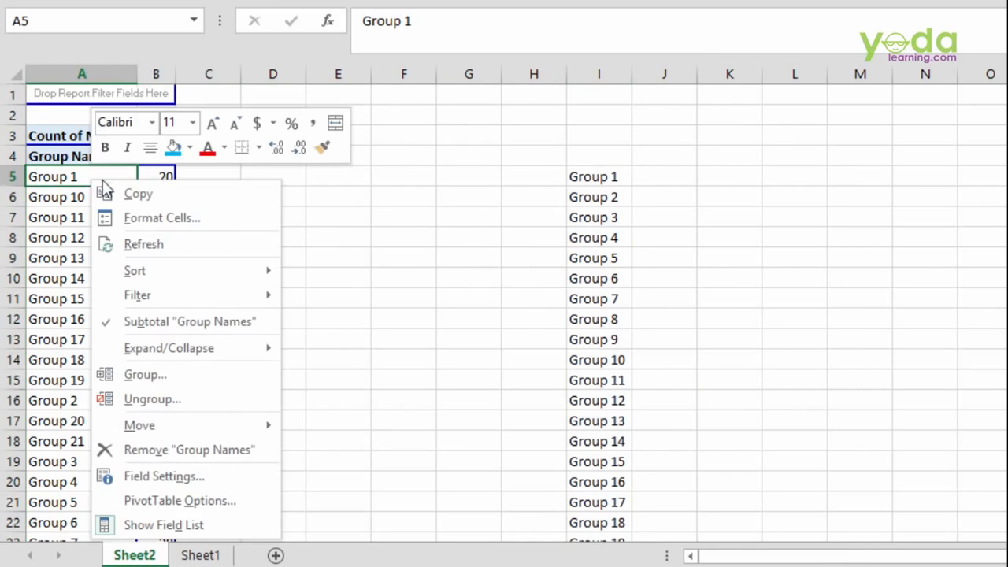
{"action": "mouse_move", "coordinate": [159, 272]}
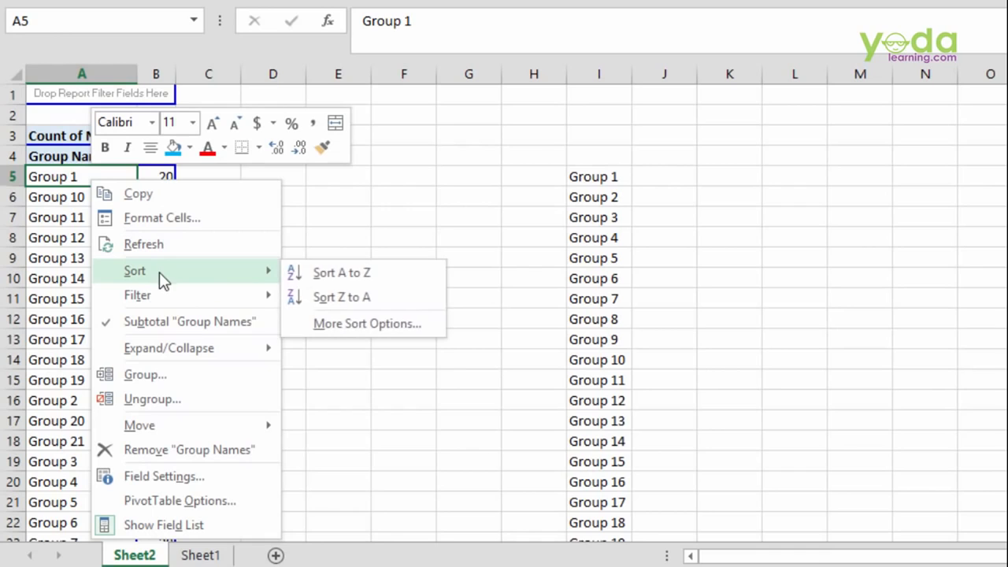
{"action": "left_click", "coordinate": [333, 273]}
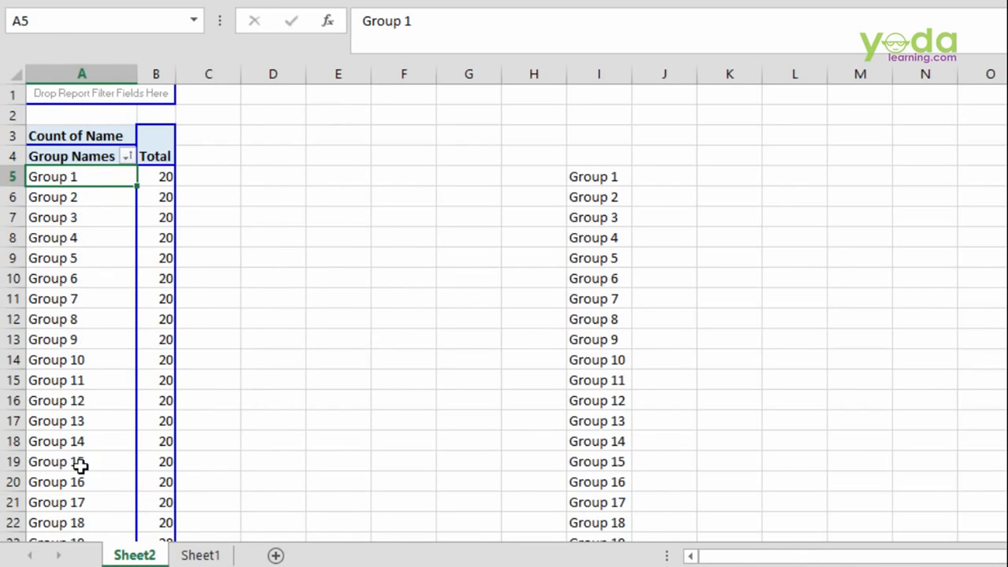
{"action": "scroll", "coordinate": [72, 531], "scroll_direction": "down", "scroll_amount": 3}
{"action": "scroll", "coordinate": [94, 422], "scroll_direction": "up", "scroll_amount": 1}
{"action": "scroll", "coordinate": [73, 185], "scroll_direction": "up", "scroll_amount": 3}
{"action": "scroll", "coordinate": [166, 386], "scroll_direction": "down", "scroll_amount": 2}
{"action": "scroll", "coordinate": [181, 394], "scroll_direction": "up", "scroll_amount": 2}
{"action": "scroll", "coordinate": [203, 378], "scroll_direction": "down", "scroll_amount": 1}
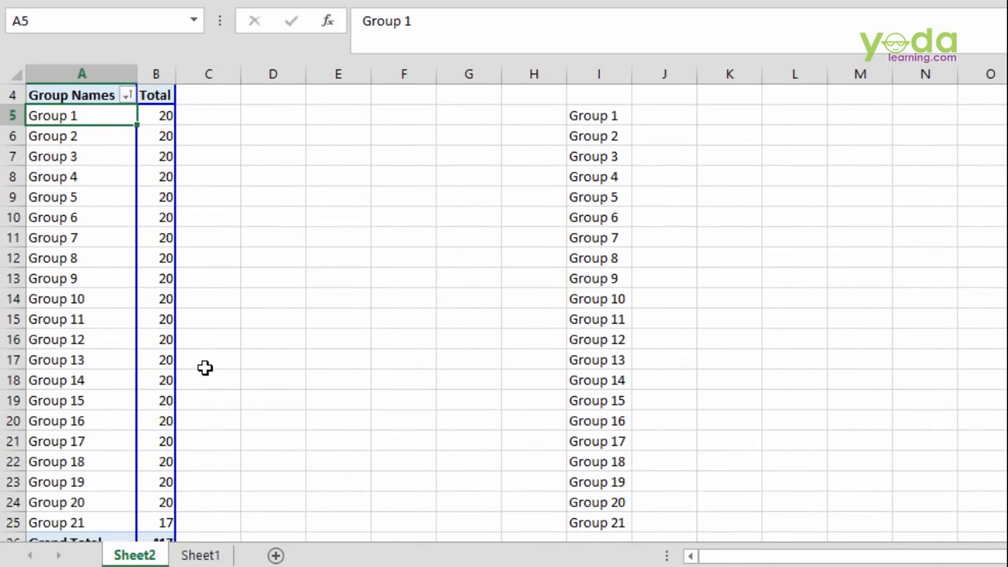